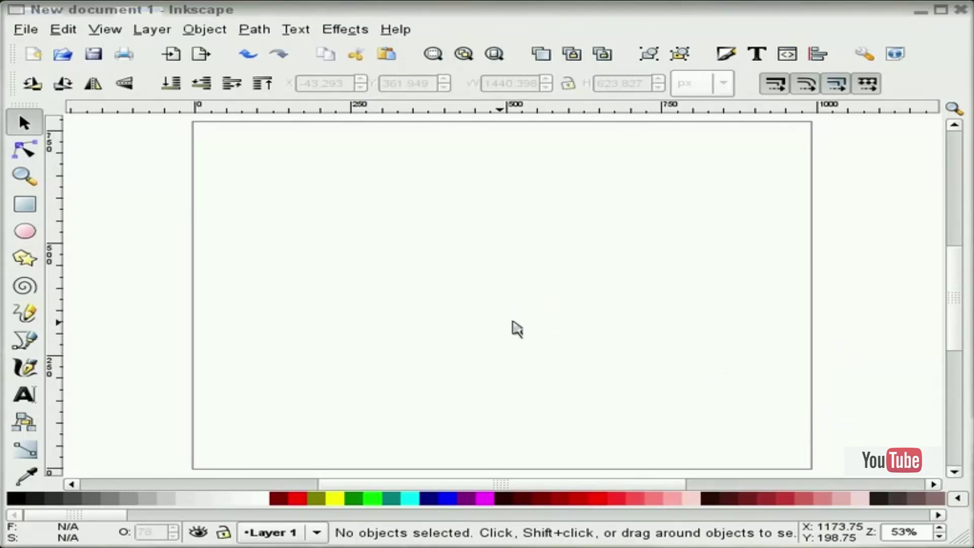
# Paste in the droplet-covered leaf_02.jpg photo, position it, then delete it
pyautogui.hotkey('ctrl', 'v')
pyautogui.moveTo(522, 304); pyautogui.dragTo(488, 277)
pyautogui.click(805, 298)
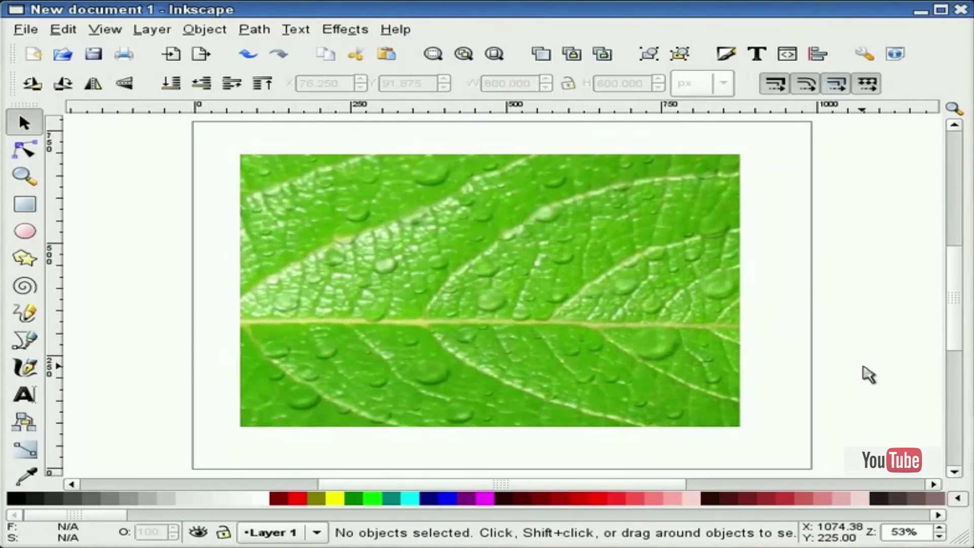
pyautogui.click(698, 341)
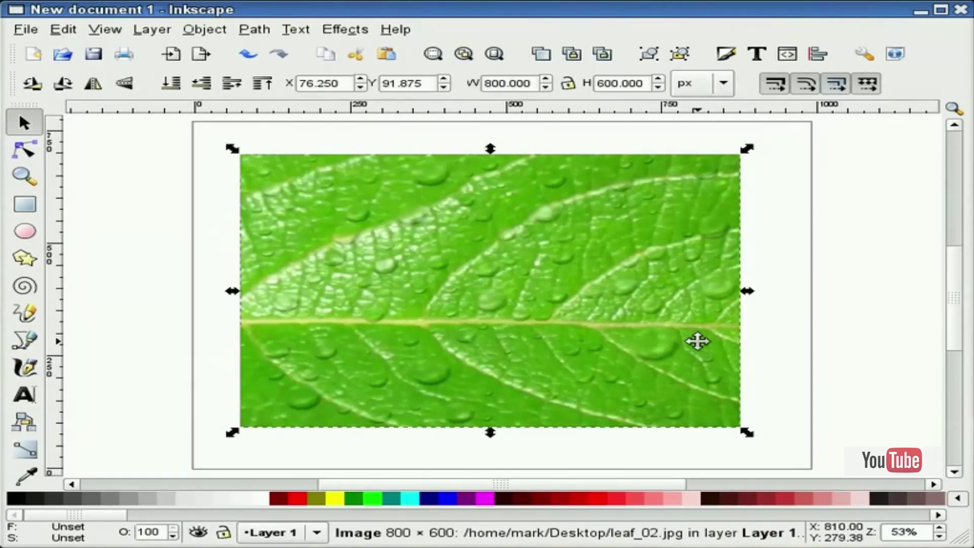
pyautogui.press('Delete')
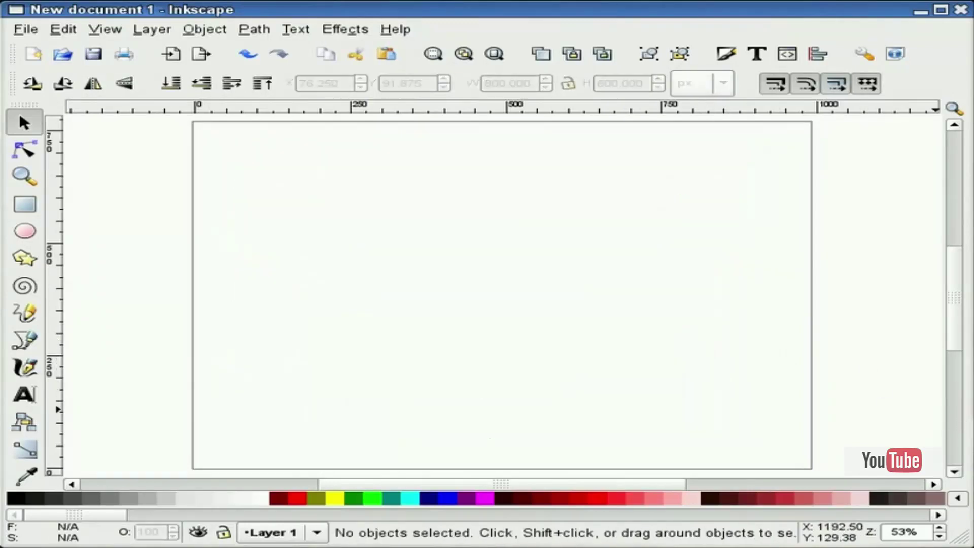
# Place leaf_01.jpg on the page and zoom in on part of the leaf
pyautogui.moveTo(872, 408); pyautogui.dragTo(519, 291)
pyautogui.click(816, 300)
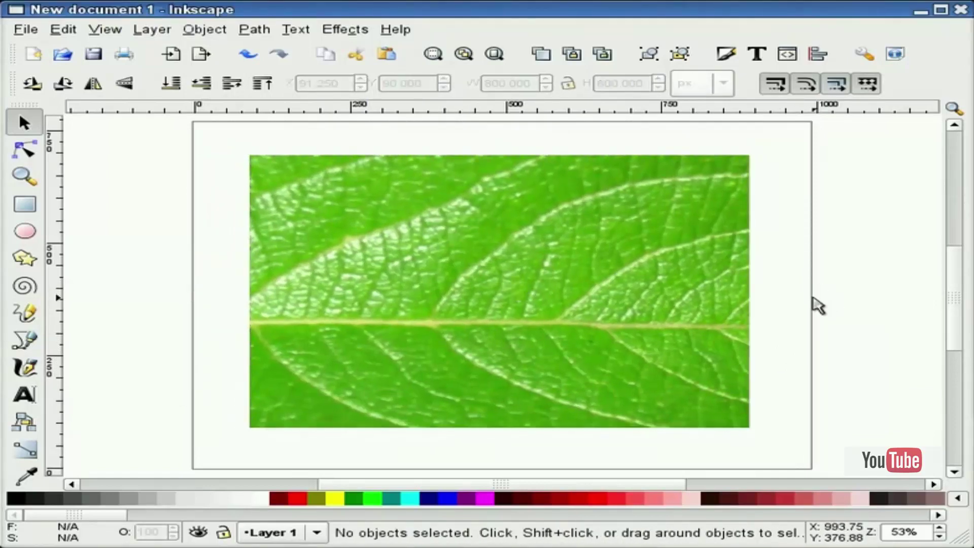
pyautogui.click(26, 178)
pyautogui.moveTo(182, 248); pyautogui.dragTo(425, 123)
# Draw a small grey ellipse on the leaf and nudge it up and left
pyautogui.click(25, 232)
pyautogui.moveTo(492, 289); pyautogui.dragTo(622, 387)
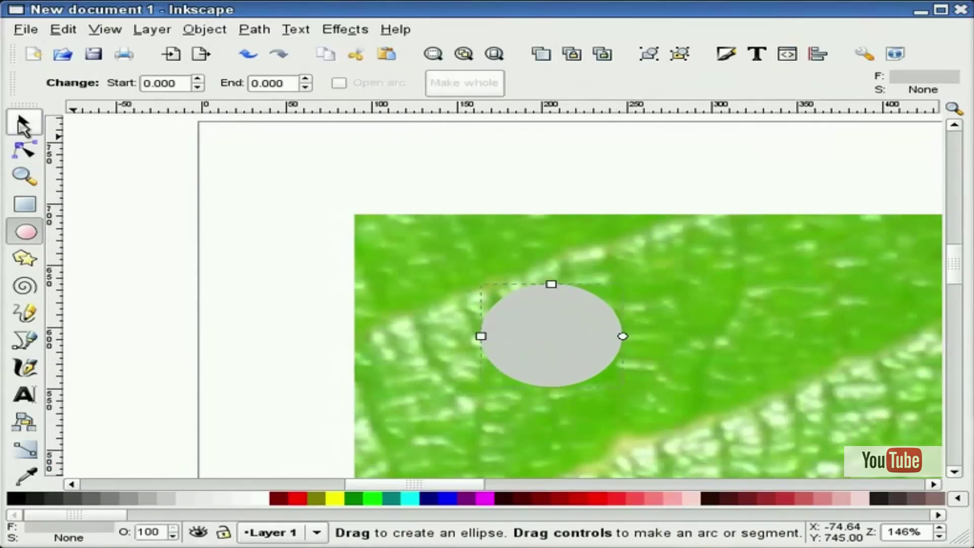
pyautogui.click(22, 123)
pyautogui.moveTo(548, 319); pyautogui.dragTo(543, 301)
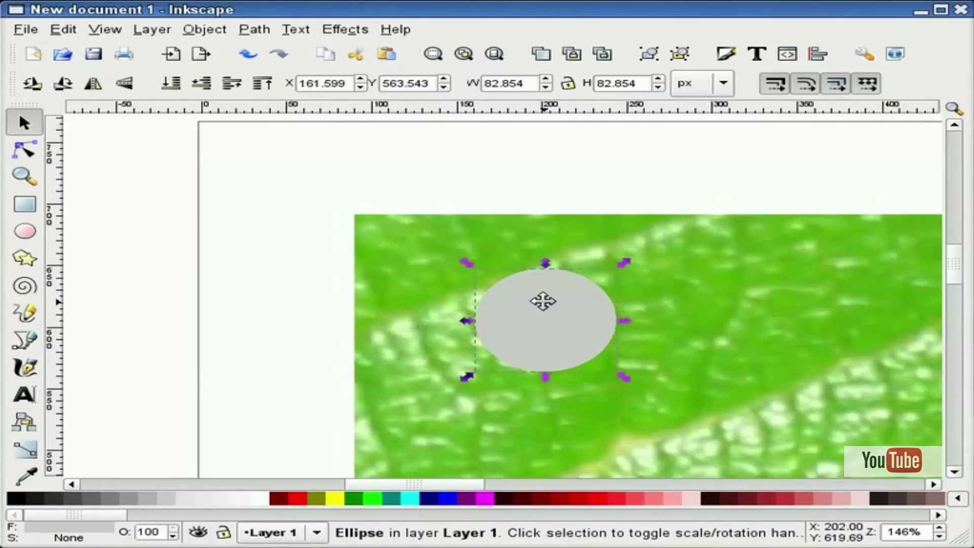
# Duplicate the grey ellipse twice from its right-click menu
pyautogui.rightClick(543, 301)
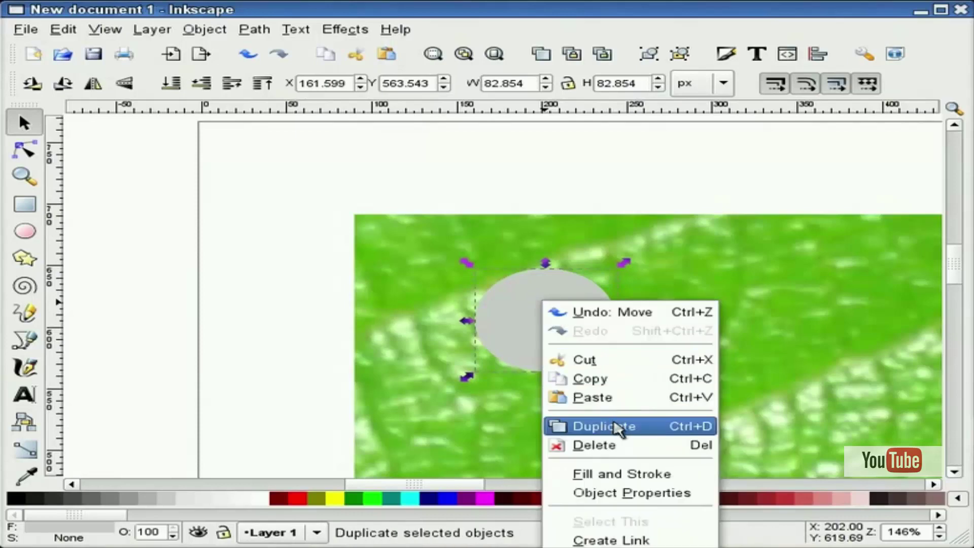
pyautogui.click(617, 429)
pyautogui.click(307, 281)
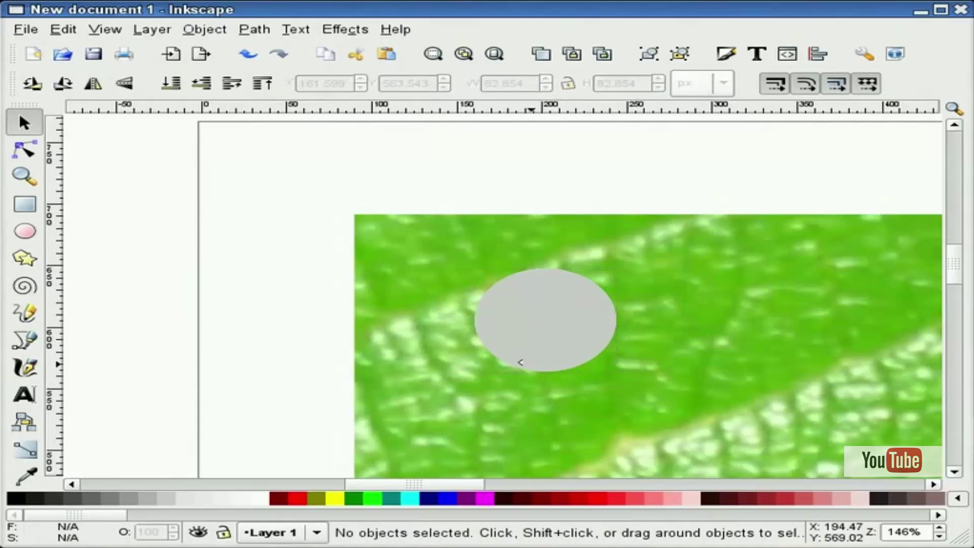
pyautogui.click(541, 325)
pyautogui.rightClick(540, 325)
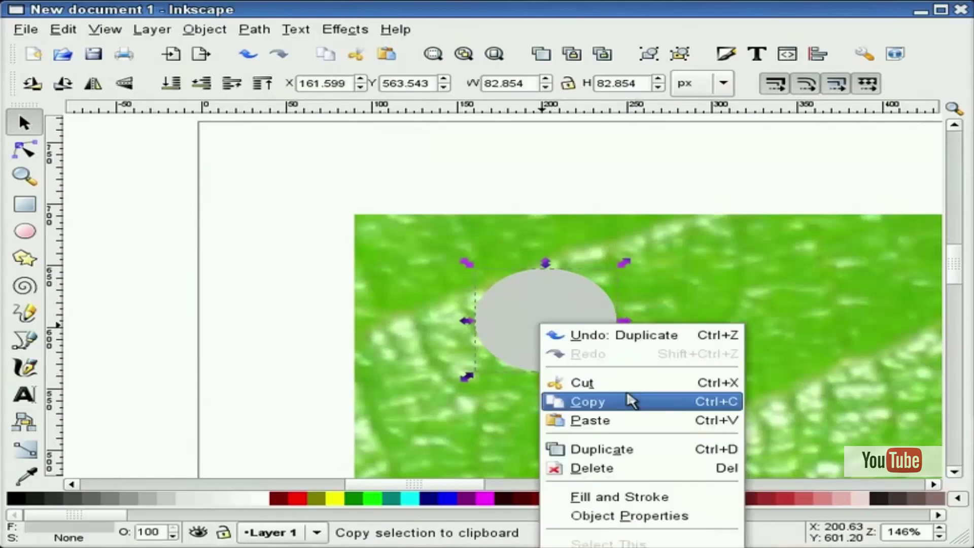
pyautogui.click(631, 450)
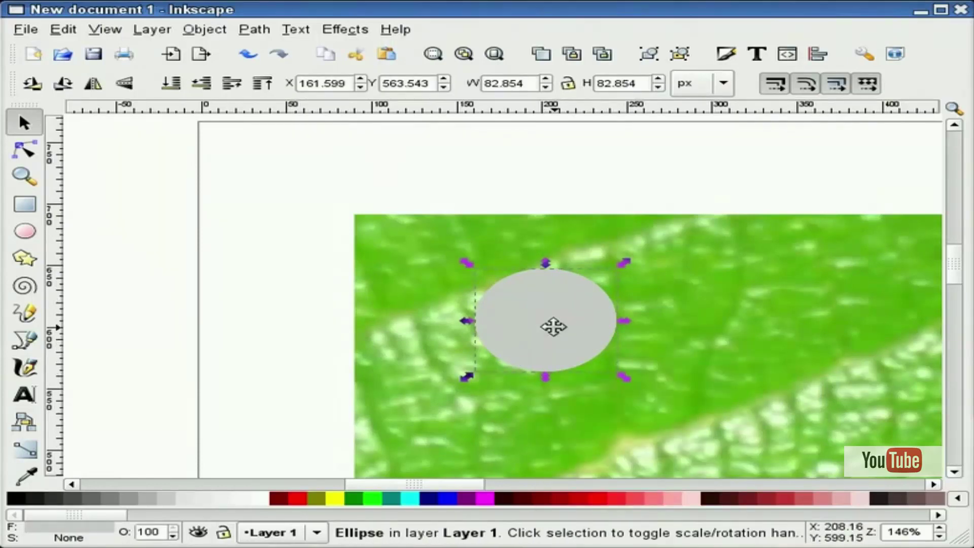
pyautogui.click(304, 461)
# Fill the top ellipse copy dark grey and offset it from the grey one
pyautogui.click(488, 342)
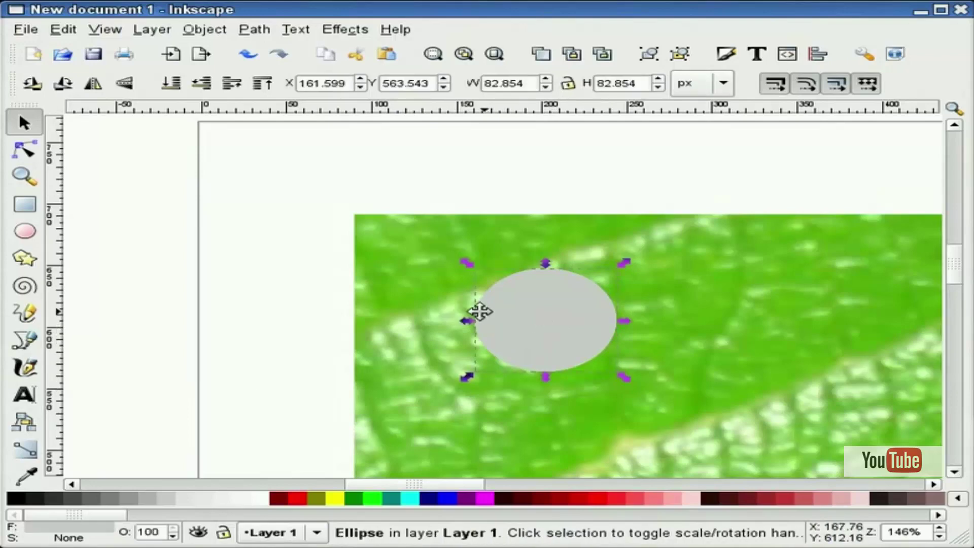
pyautogui.click(75, 498)
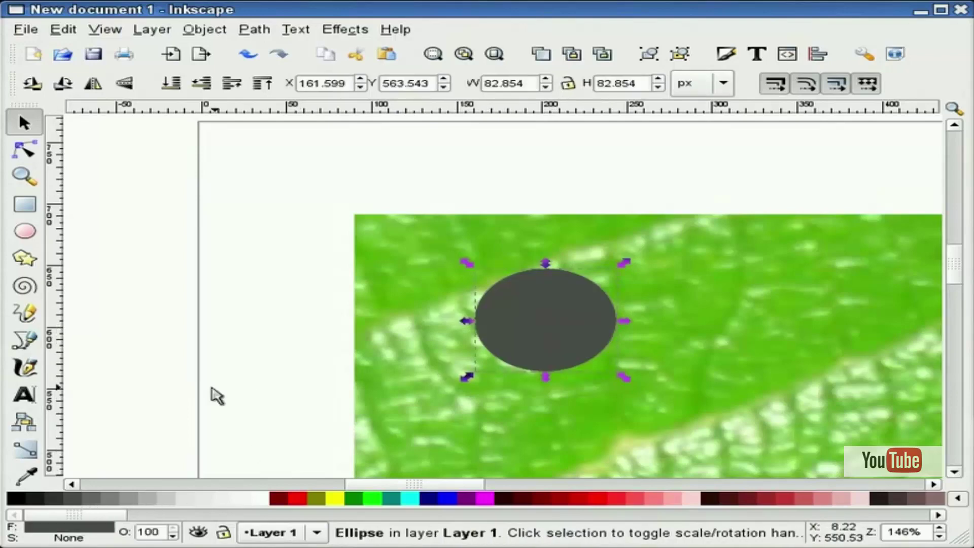
pyautogui.press('Escape')
pyautogui.moveTo(544, 331)
pyautogui.mouseDown()
pyautogui.moveTo(553, 337)
pyautogui.moveTo(507, 280)
pyautogui.moveTo(536, 320)
pyautogui.mouseUp()
# Select both ellipses and apply Path > Difference to cut a crescent
pyautogui.click(546, 374)
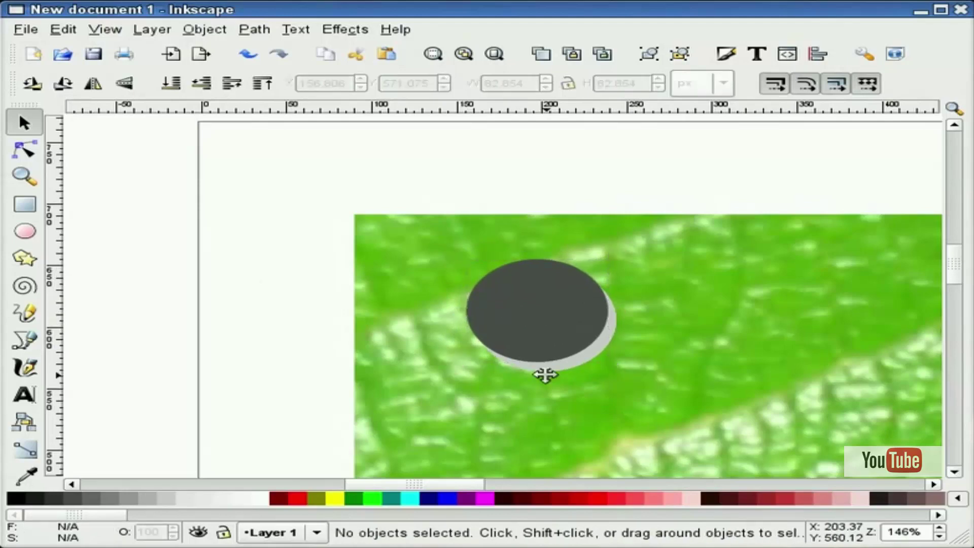
pyautogui.click(578, 367)
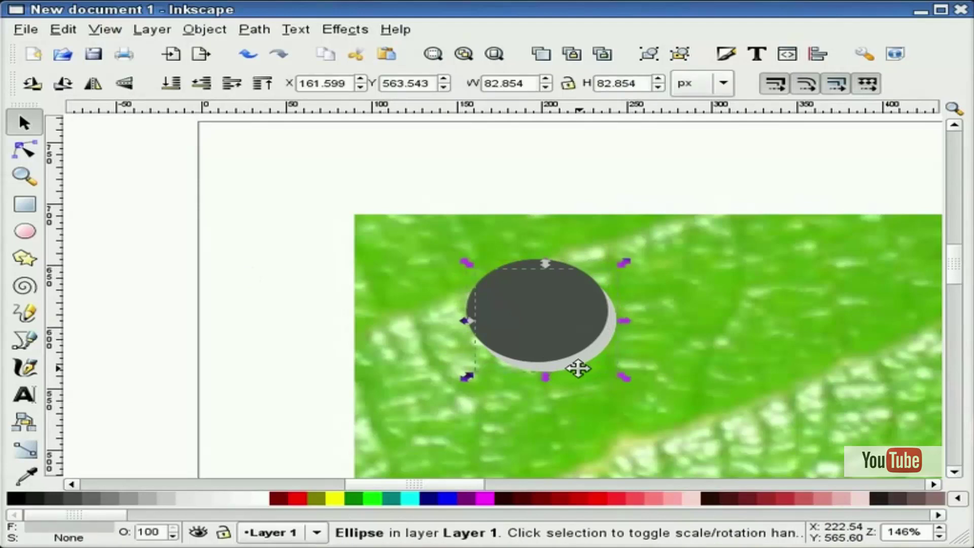
pyautogui.keyDown('shift'); pyautogui.click(528, 256); pyautogui.keyUp('shift')
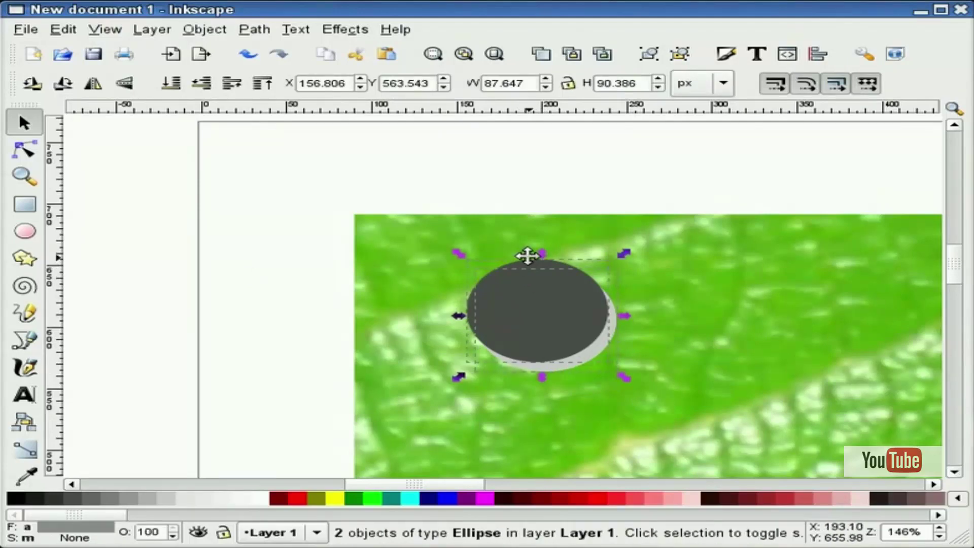
pyautogui.click(259, 29)
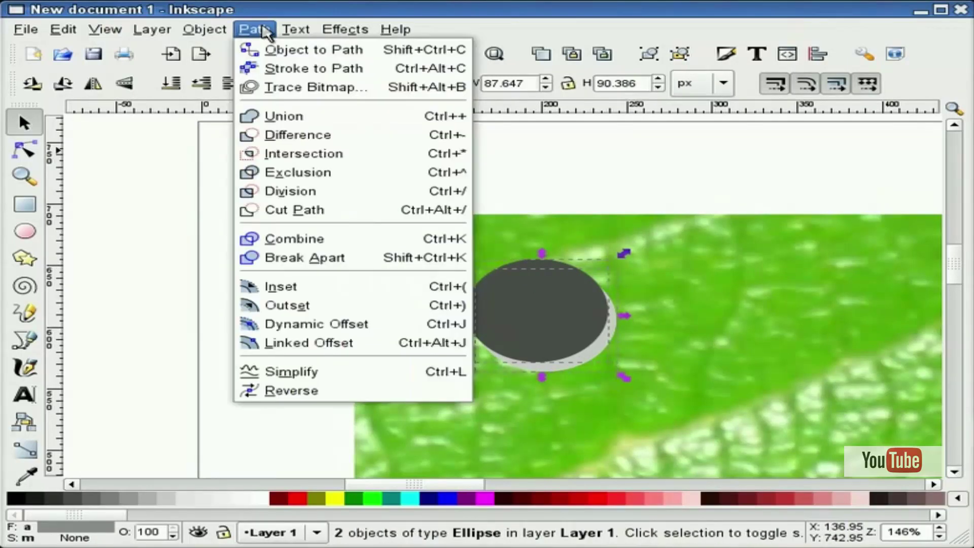
pyautogui.click(302, 137)
pyautogui.click(247, 192)
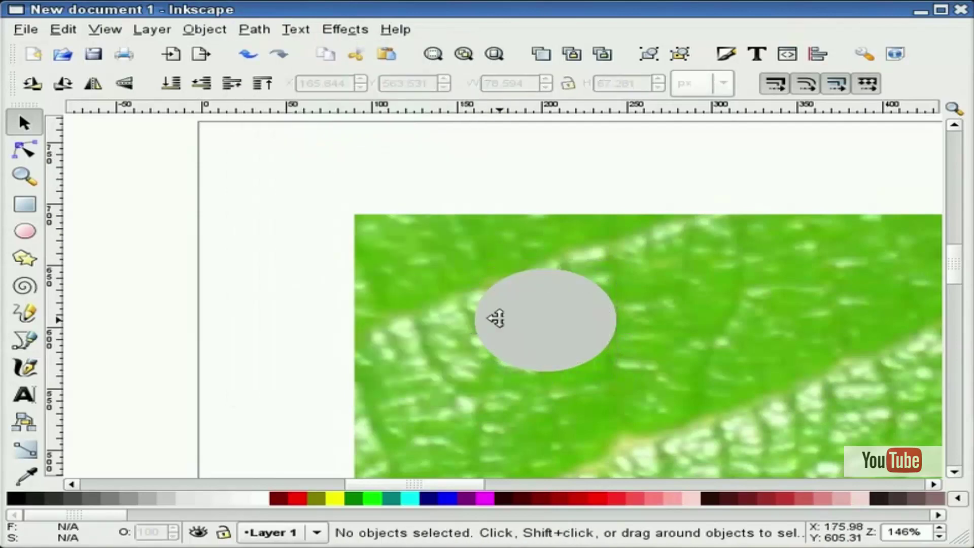
# Fill the remaining ellipse mid-grey and move the crescent away to the lower right
pyautogui.click(530, 307)
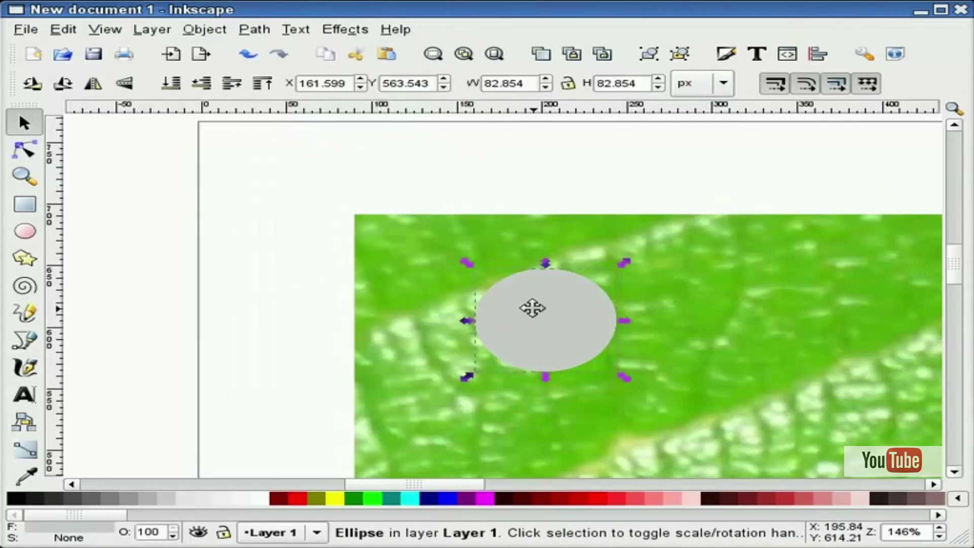
pyautogui.click(130, 499)
pyautogui.click(188, 384)
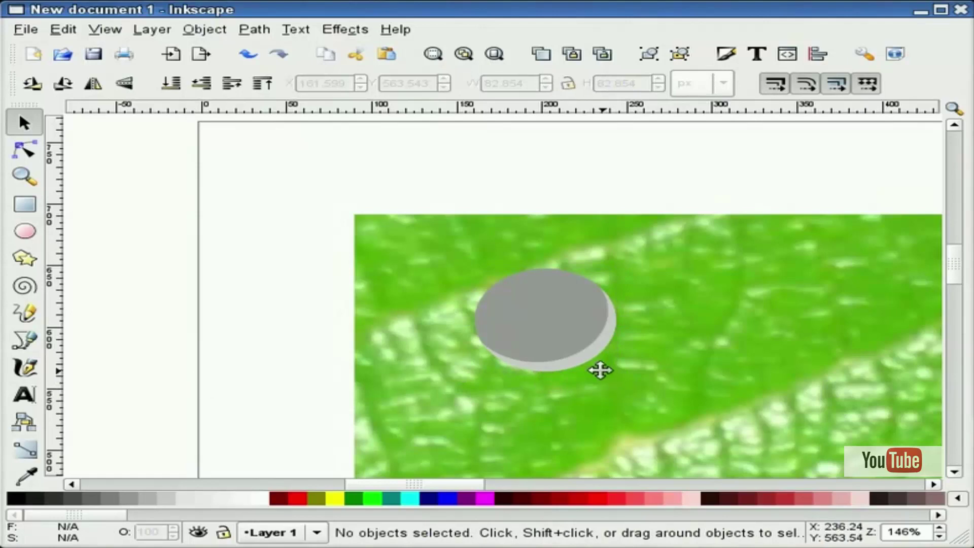
pyautogui.moveTo(594, 367)
pyautogui.mouseDown()
pyautogui.moveTo(607, 382)
pyautogui.moveTo(591, 372)
pyautogui.mouseUp()
pyautogui.click(533, 308)
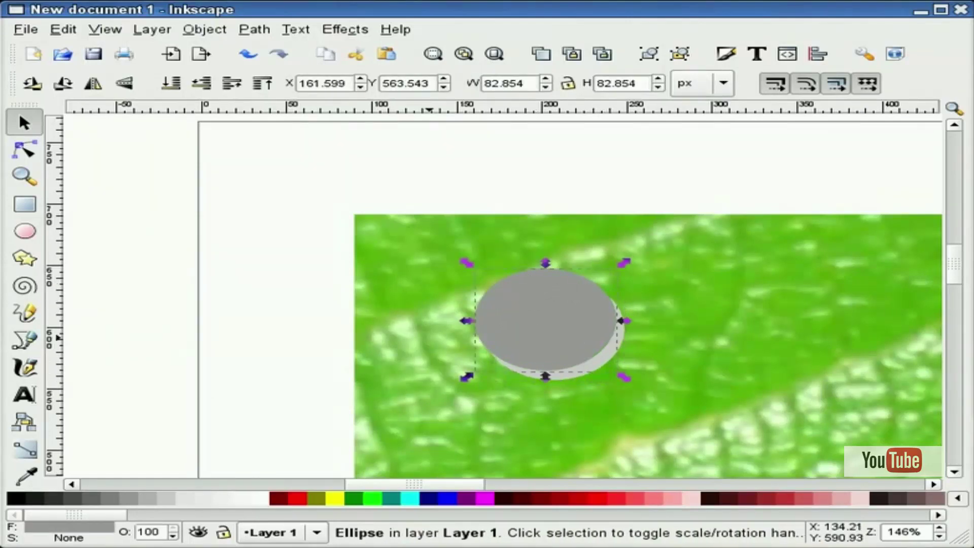
pyautogui.click(263, 363)
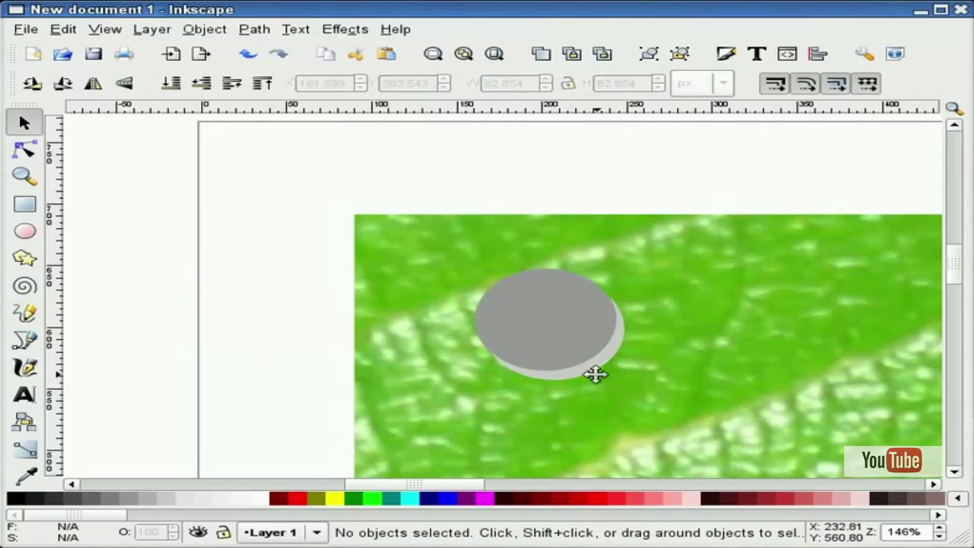
pyautogui.moveTo(593, 369); pyautogui.dragTo(742, 402)
pyautogui.click(339, 356)
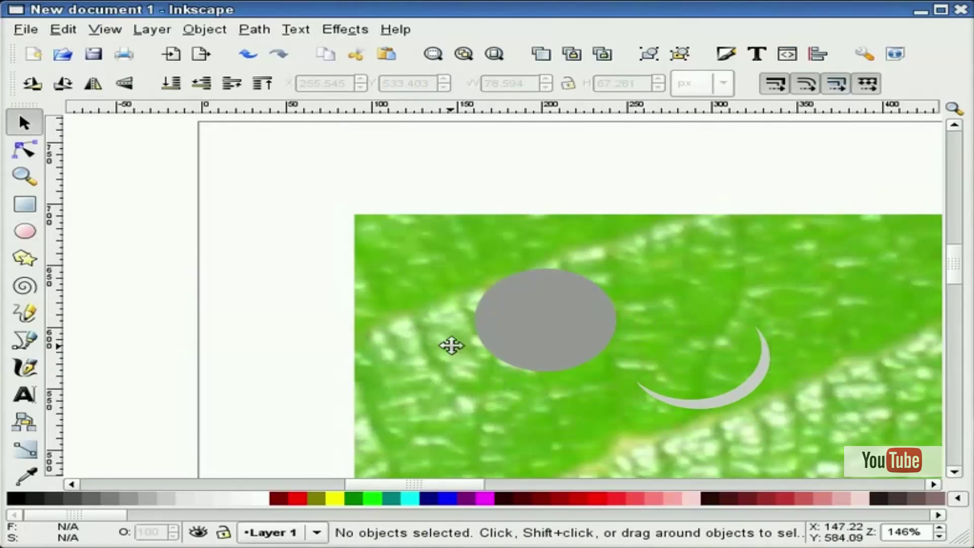
# Duplicate the grey ellipse twice, fill the top copy red and move it up-left
pyautogui.click(534, 322)
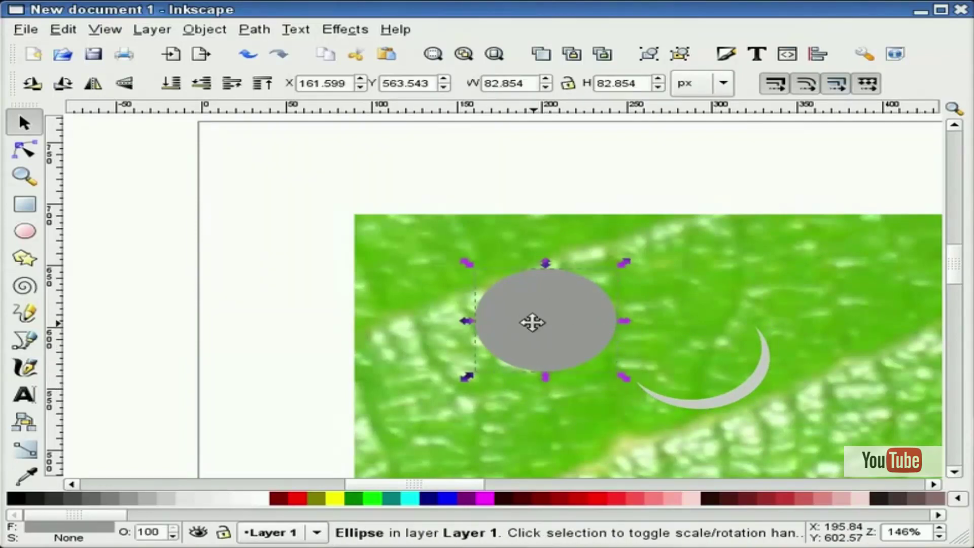
pyautogui.rightClick(532, 323)
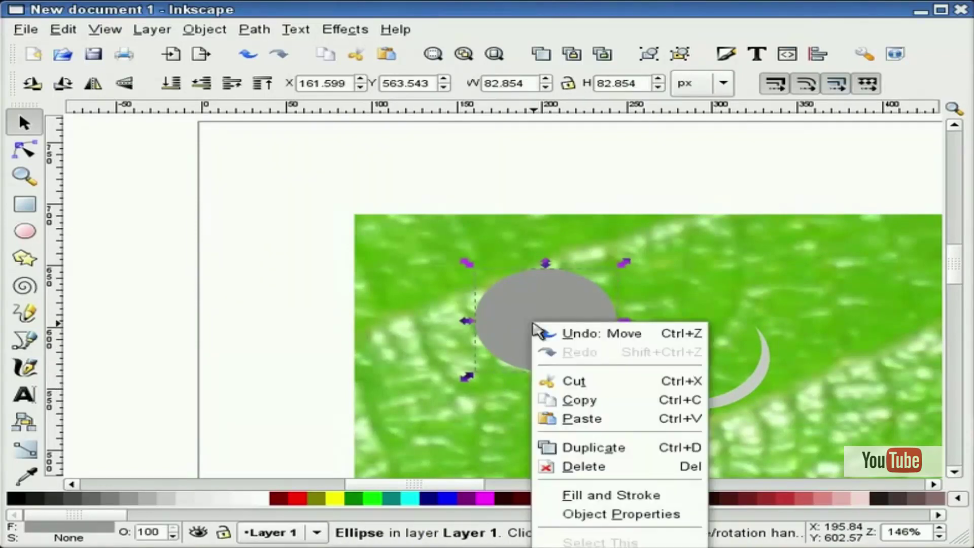
pyautogui.click(614, 449)
pyautogui.rightClick(562, 333)
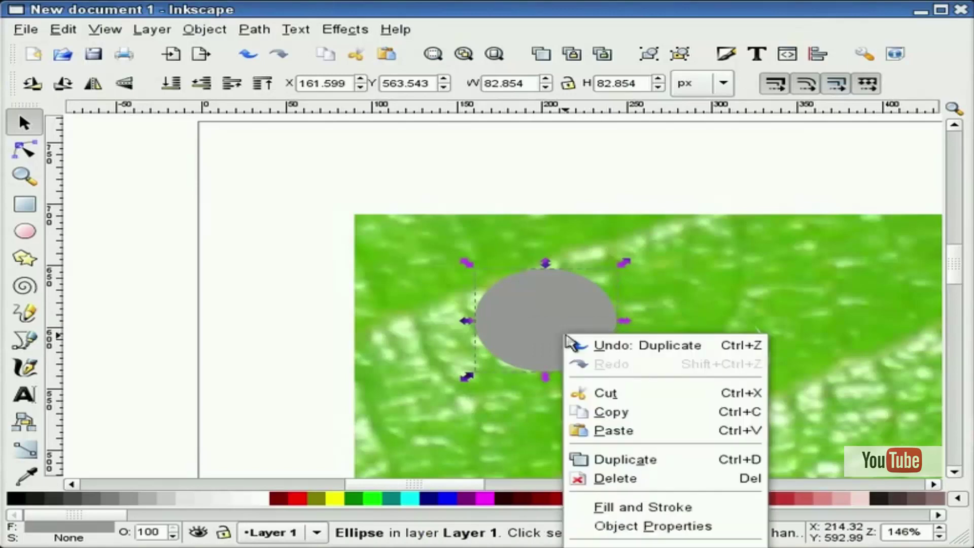
pyautogui.click(629, 462)
pyautogui.click(303, 504)
pyautogui.press('Escape')
pyautogui.moveTo(524, 322); pyautogui.dragTo(471, 263)
pyautogui.moveTo(570, 326); pyautogui.dragTo(553, 323)
# Fill the middle copy olive, nudge it right, and park the red ellipse left of the leaf
pyautogui.click(319, 499)
pyautogui.click(293, 387)
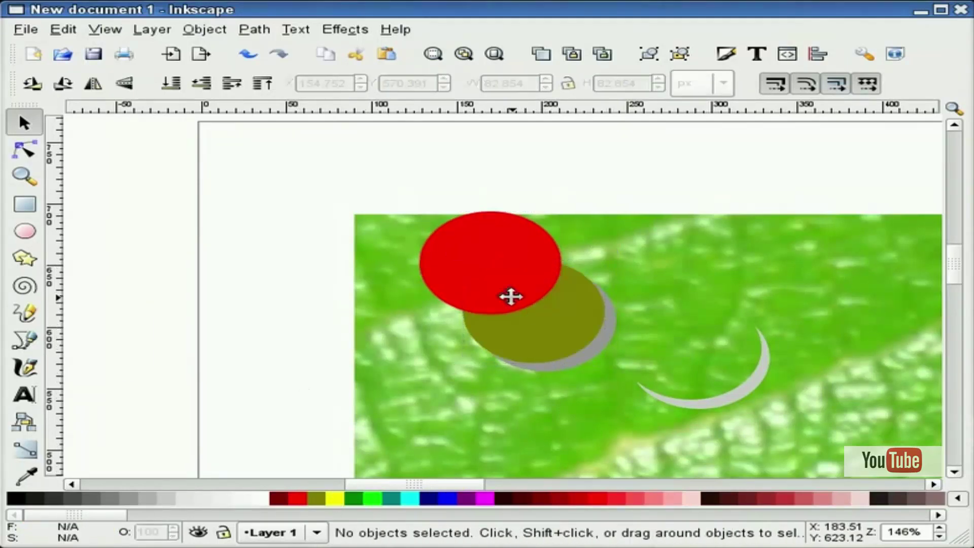
pyautogui.moveTo(559, 326); pyautogui.dragTo(565, 326)
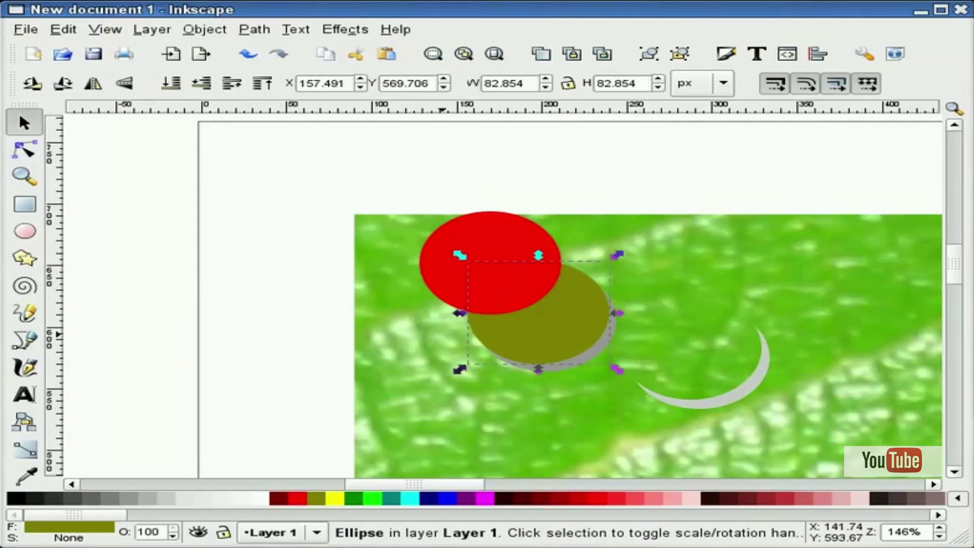
pyautogui.click(286, 350)
pyautogui.moveTo(468, 259); pyautogui.dragTo(376, 250)
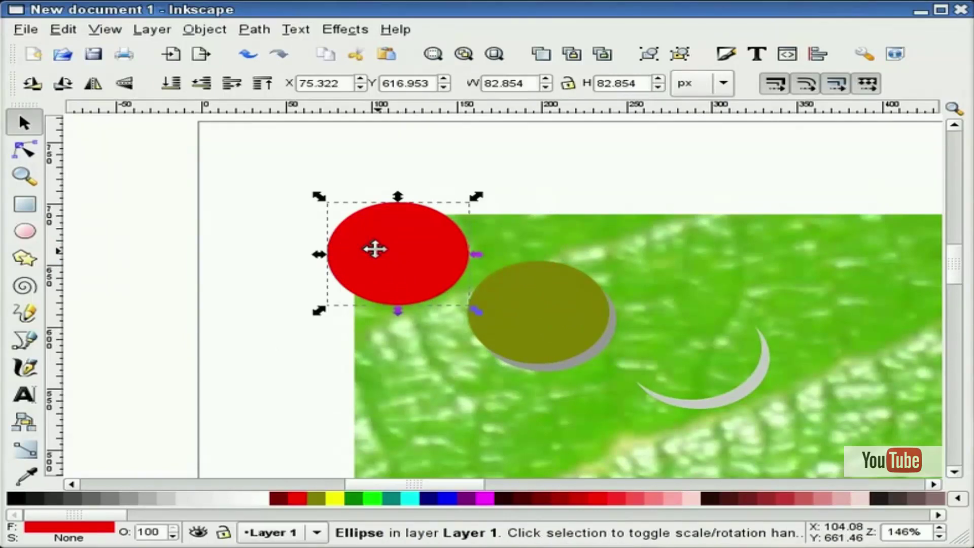
pyautogui.moveTo(375, 249); pyautogui.dragTo(263, 222)
pyautogui.click(245, 330)
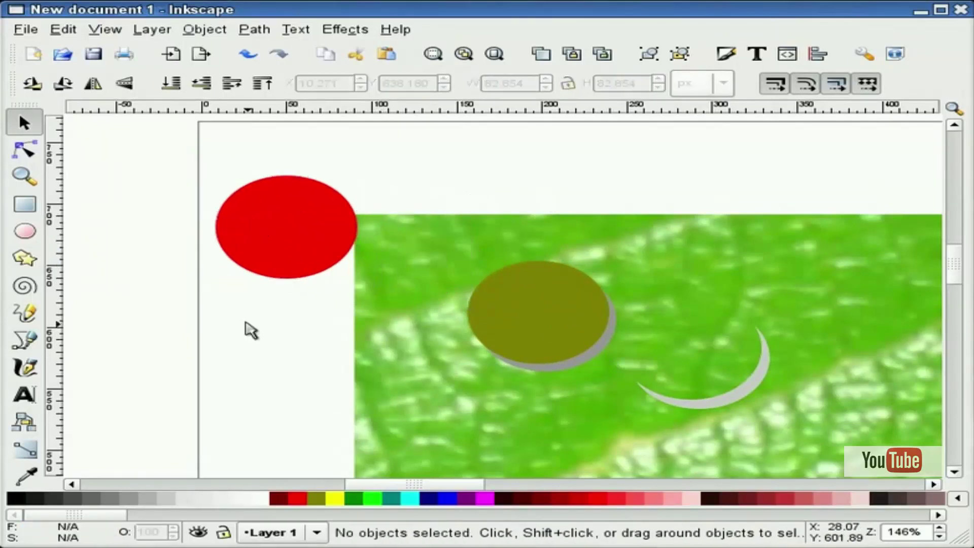
# Rubber-band select the olive and grey ellipses and apply Path > Difference
pyautogui.moveTo(289, 414)
pyautogui.mouseDown()
pyautogui.moveTo(646, 266)
pyautogui.moveTo(654, 243)
pyautogui.mouseUp()
pyautogui.click(254, 30)
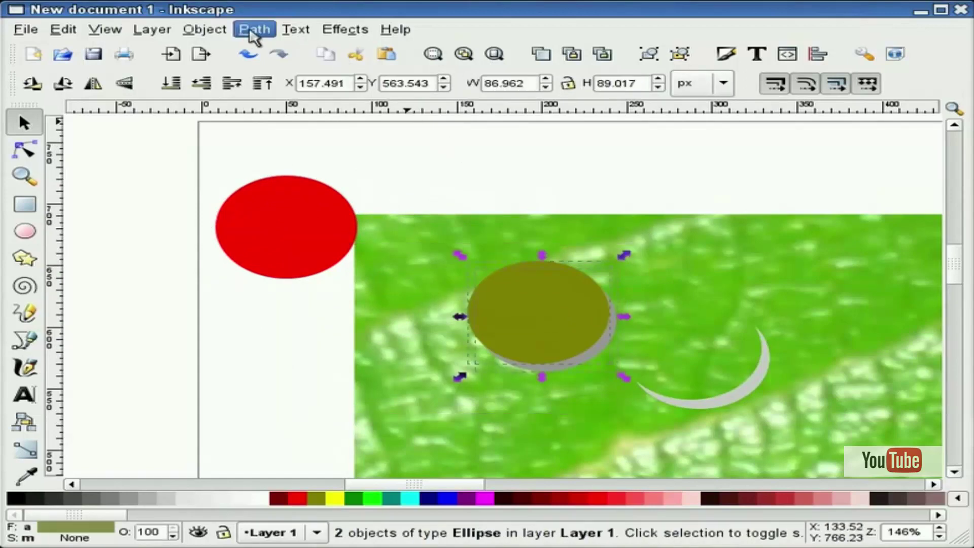
pyautogui.click(270, 134)
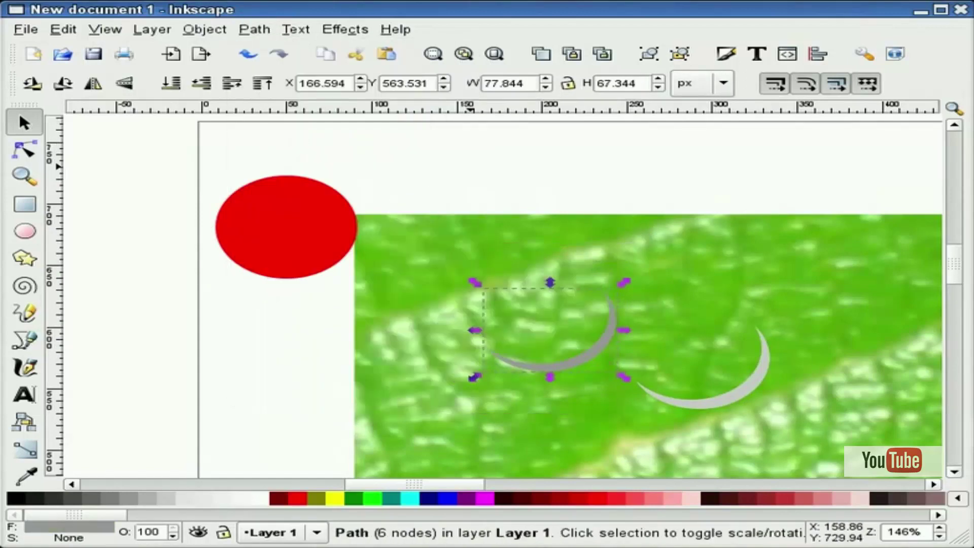
pyautogui.click(519, 176)
# Move the red ellipse onto the leaf near the crescent and fill it grey
pyautogui.moveTo(302, 236); pyautogui.dragTo(537, 303)
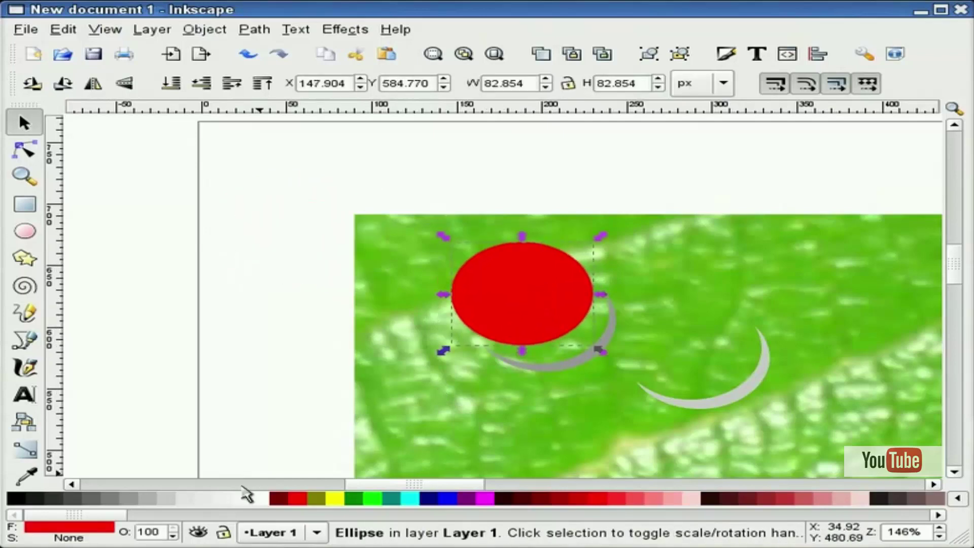
pyautogui.click(261, 395)
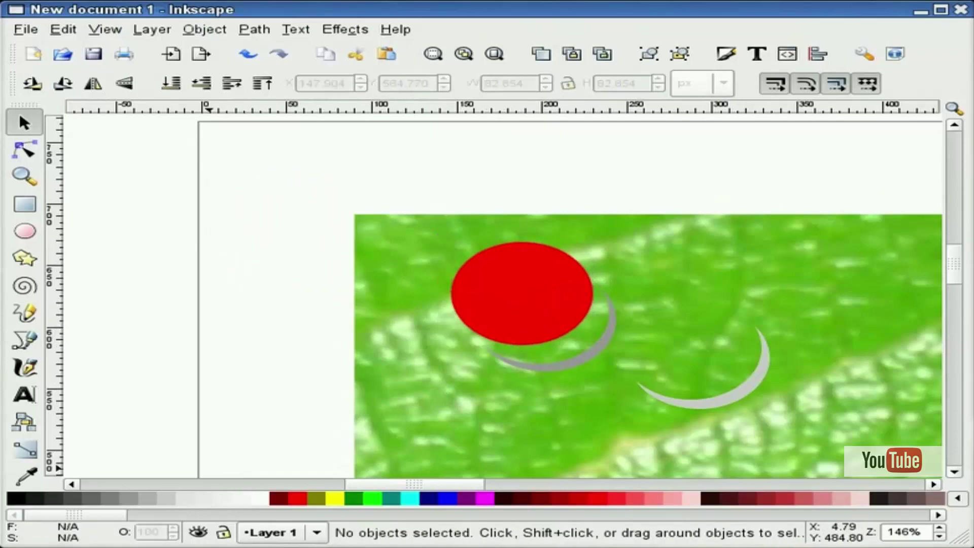
pyautogui.click(481, 314)
pyautogui.click(150, 499)
pyautogui.click(235, 374)
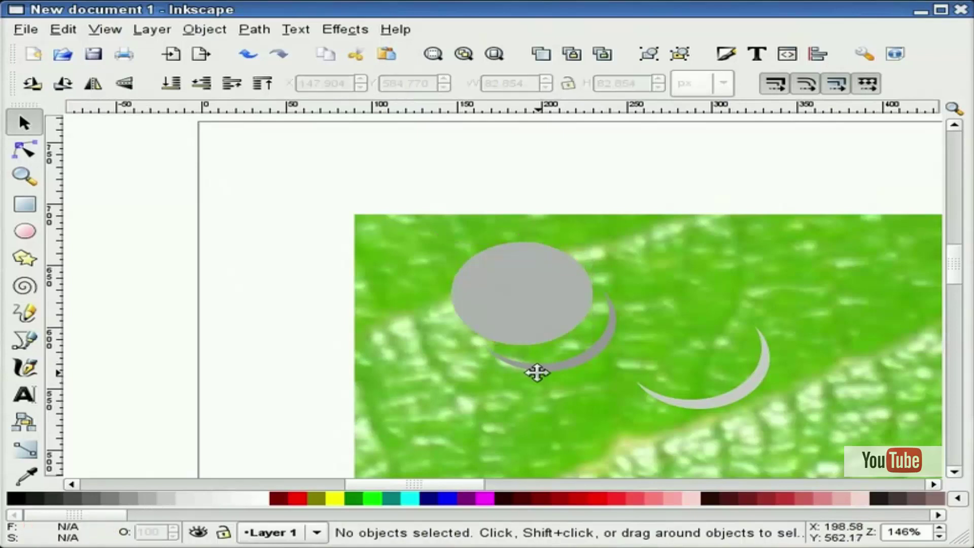
# Shrink the crescent and fit it along the grey ellipse's lower edge
pyautogui.click(577, 359)
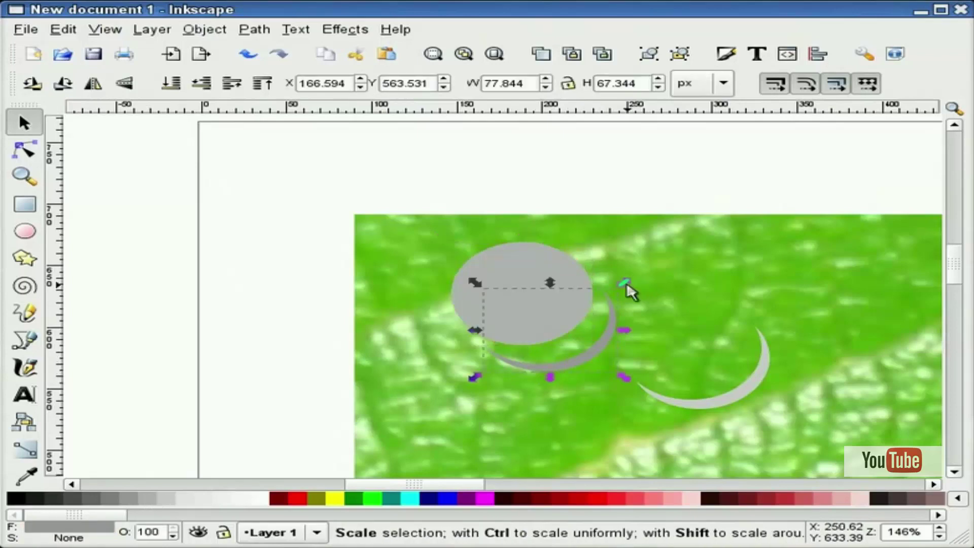
pyautogui.moveTo(629, 291); pyautogui.dragTo(617, 296)
pyautogui.moveTo(584, 348); pyautogui.dragTo(571, 322)
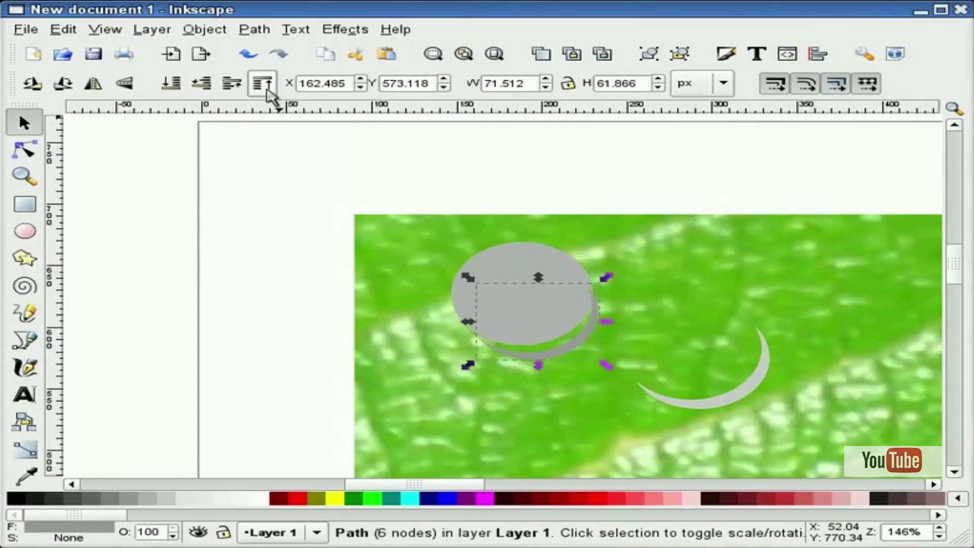
pyautogui.press('Escape')
pyautogui.moveTo(578, 345); pyautogui.dragTo(563, 323)
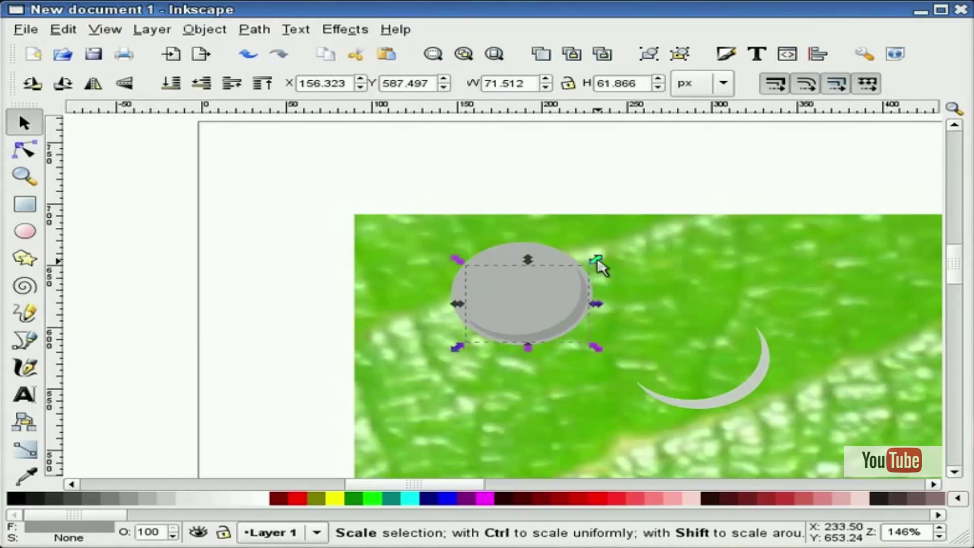
pyautogui.moveTo(597, 263); pyautogui.dragTo(578, 302)
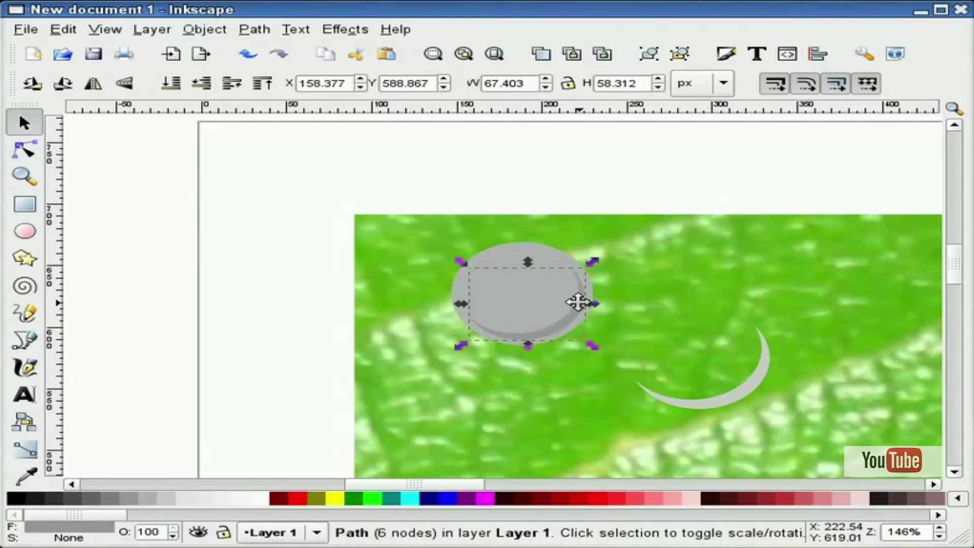
pyautogui.click(360, 282)
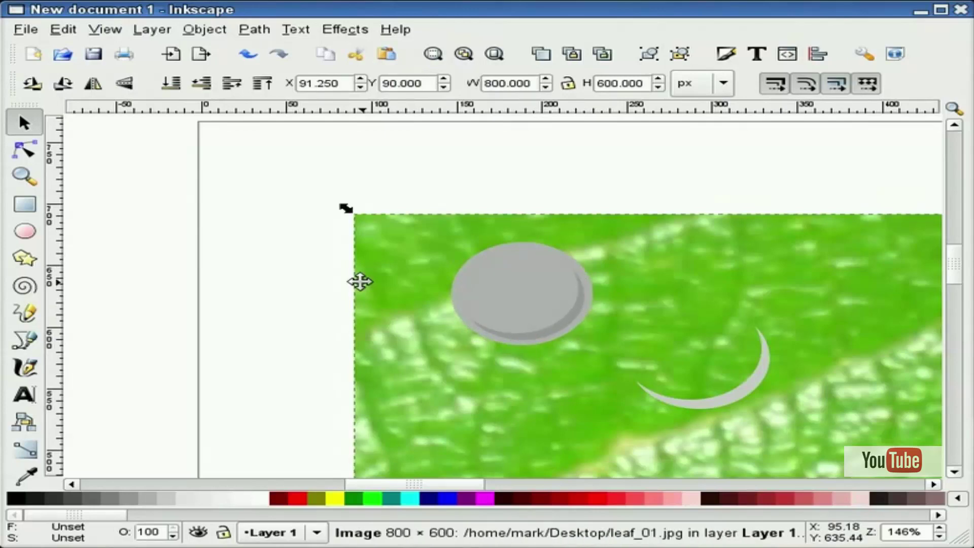
pyautogui.click(285, 281)
# Move the other crescent left beneath the ellipse and fill it black
pyautogui.moveTo(717, 398); pyautogui.dragTo(582, 399)
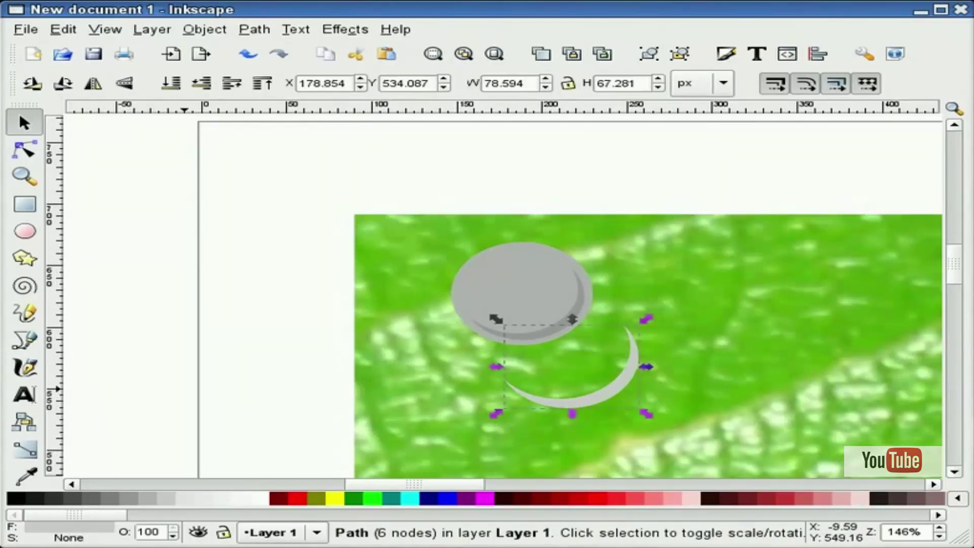
pyautogui.click(193, 384)
pyautogui.click(553, 402)
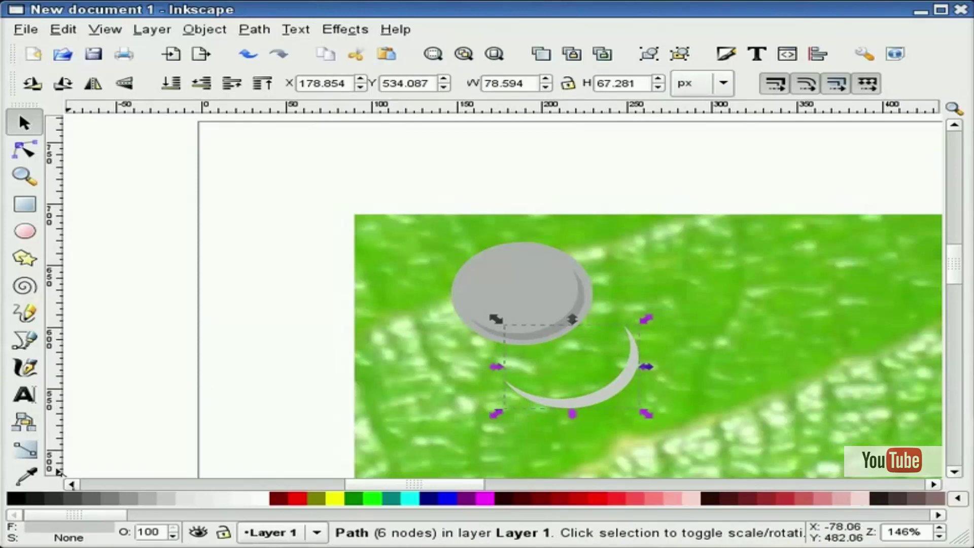
pyautogui.click(19, 500)
pyautogui.click(296, 323)
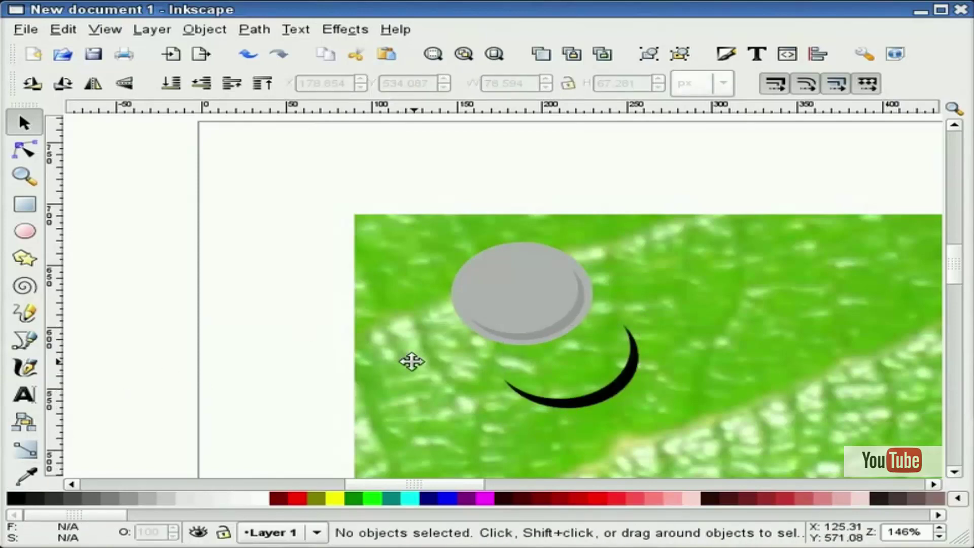
pyautogui.click(515, 287)
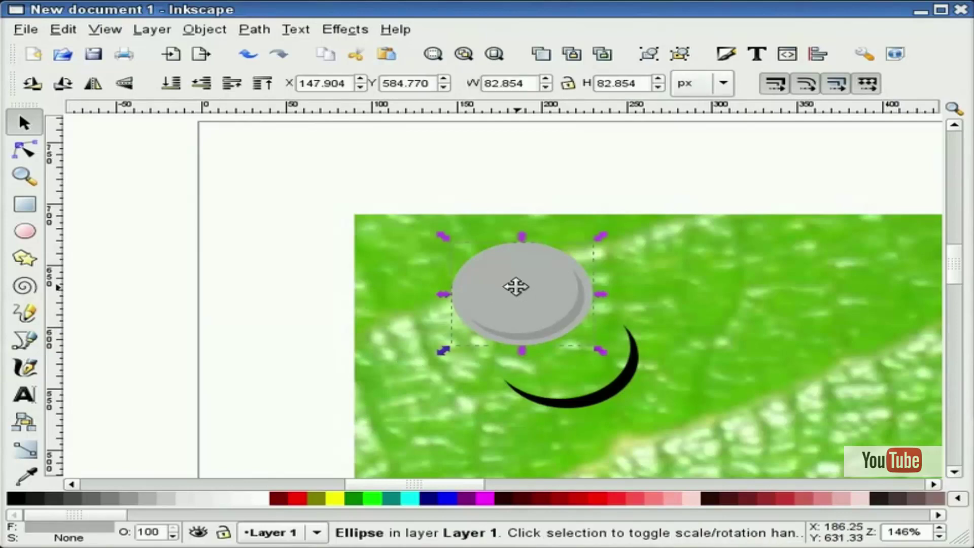
# Give the ellipse a radial gradient: stop7790 at alpha 0, stop7792 opaque black
pyautogui.click(726, 55)
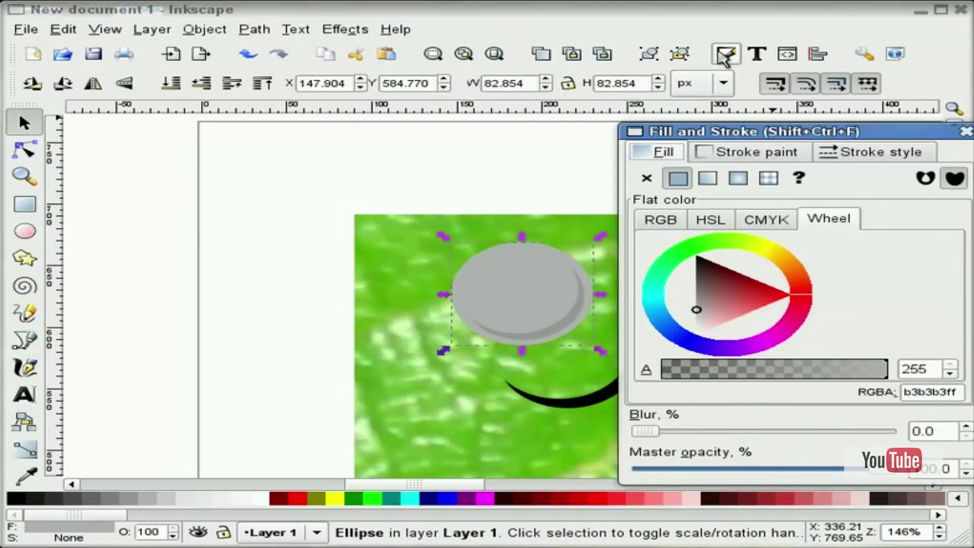
pyautogui.click(748, 180)
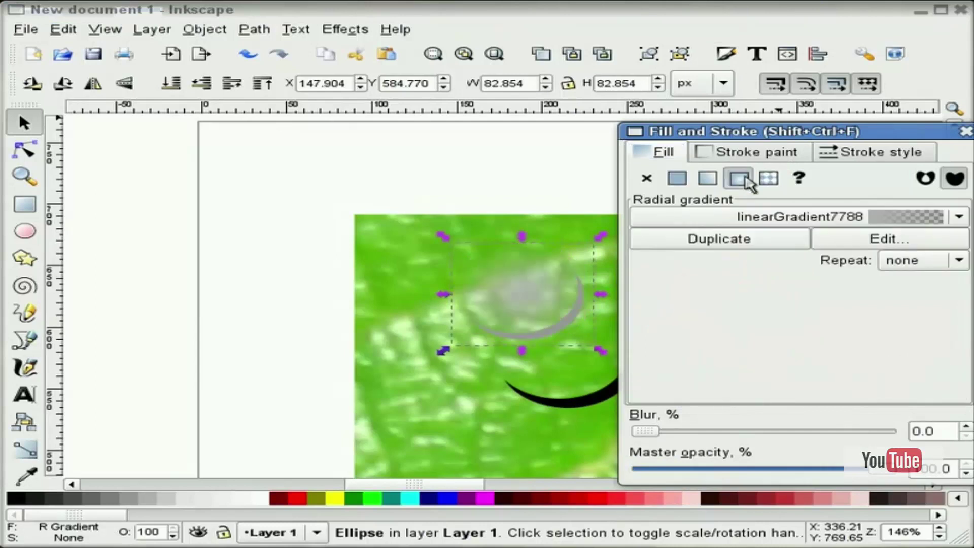
pyautogui.click(907, 242)
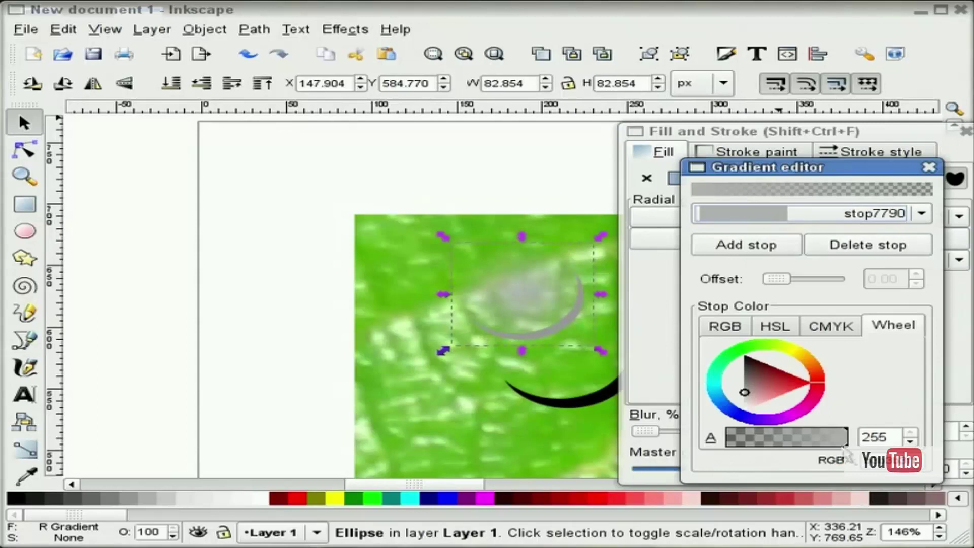
pyautogui.moveTo(837, 446); pyautogui.dragTo(722, 452)
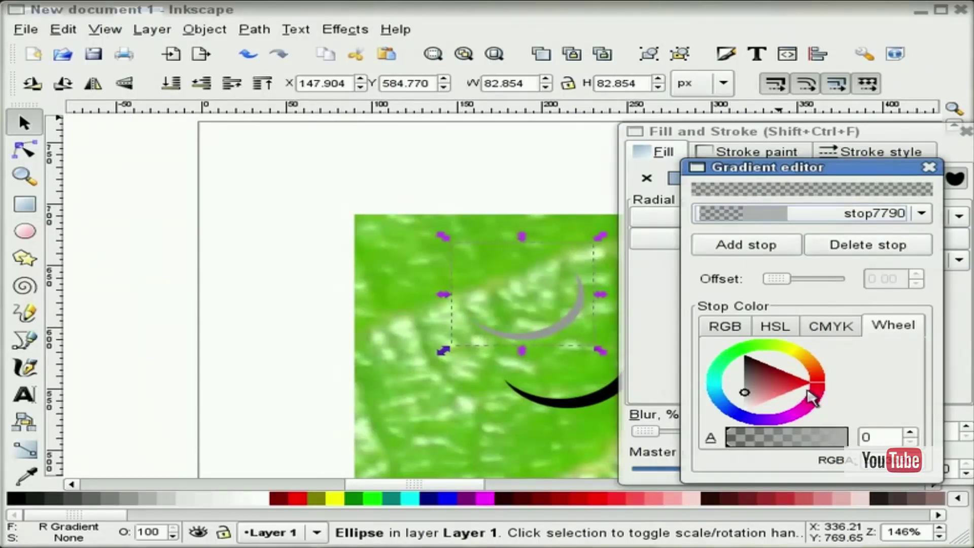
pyautogui.click(922, 214)
pyautogui.click(766, 234)
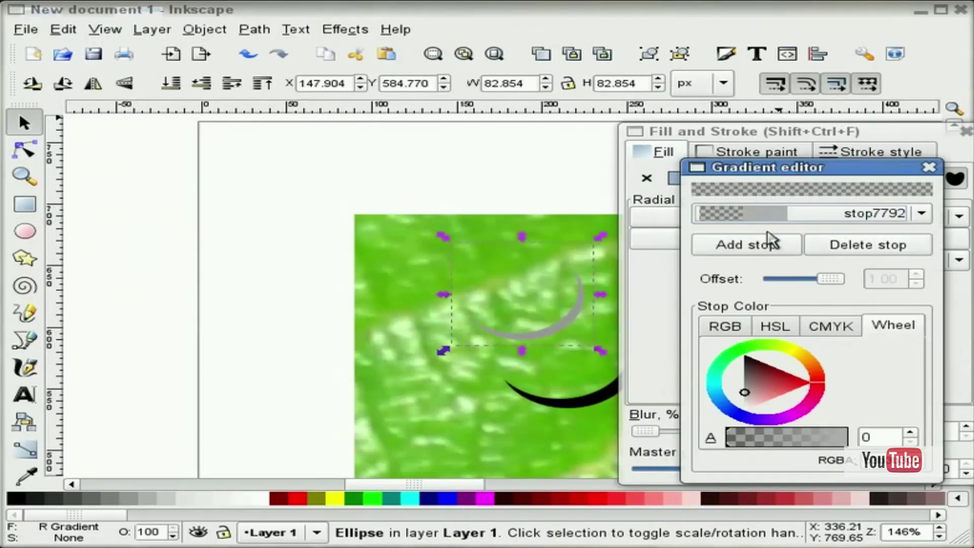
pyautogui.moveTo(751, 391); pyautogui.dragTo(744, 355)
pyautogui.moveTo(823, 448); pyautogui.dragTo(860, 445)
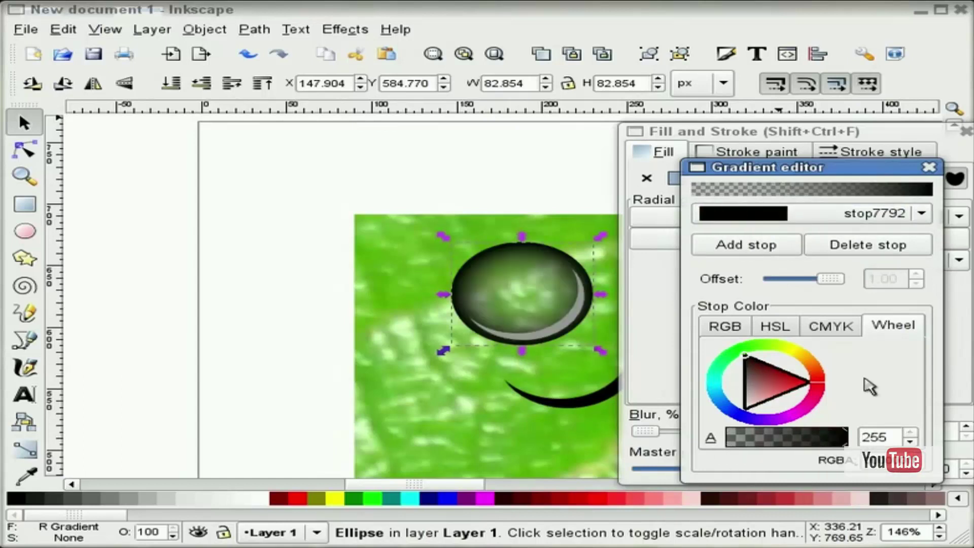
pyautogui.click(929, 168)
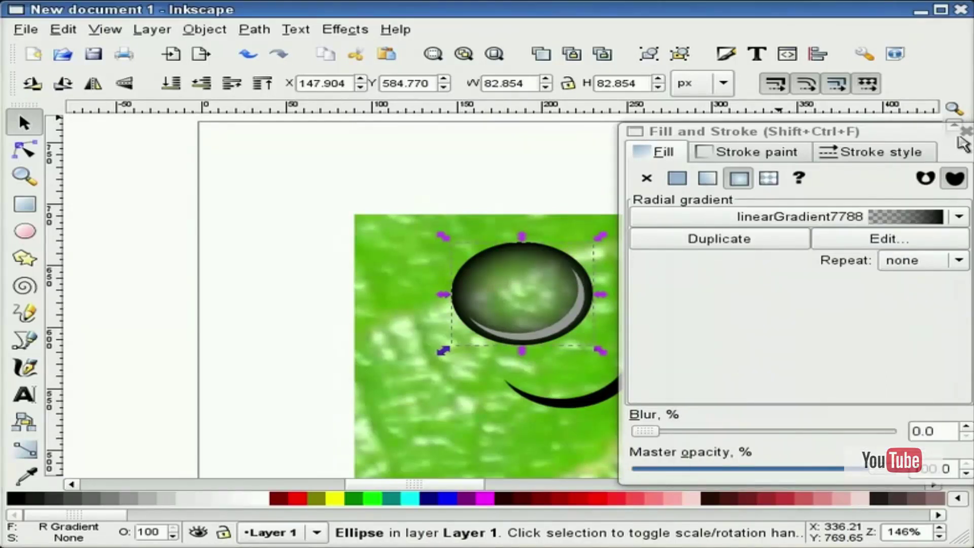
pyautogui.click(966, 132)
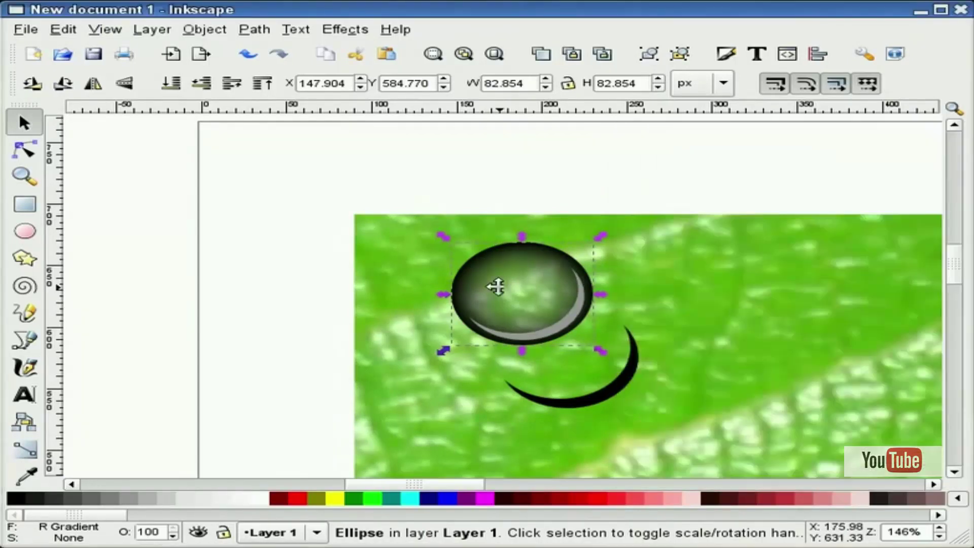
# Shift the radial gradient's centre down-right and widen its horizontal radius
pyautogui.click(23, 450)
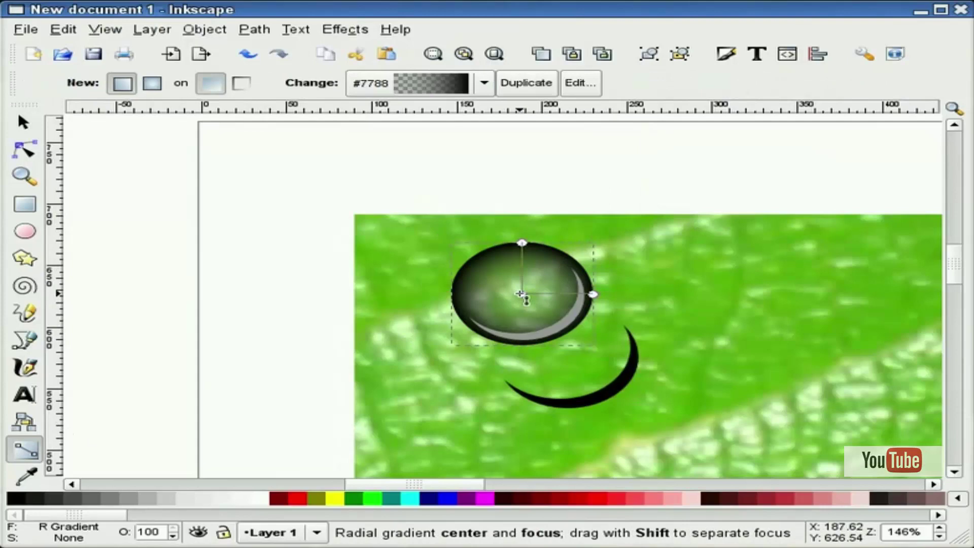
pyautogui.moveTo(520, 293); pyautogui.dragTo(528, 302)
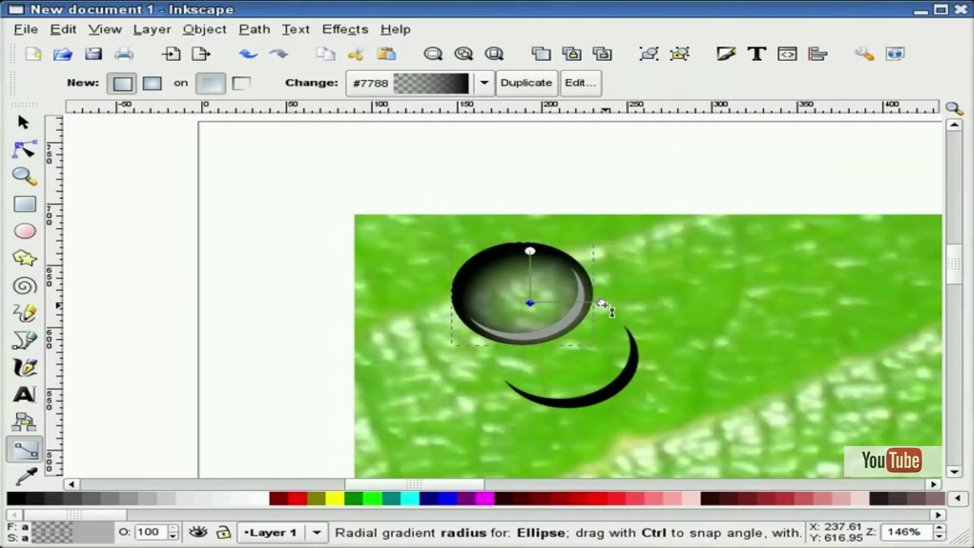
pyautogui.moveTo(605, 303); pyautogui.dragTo(613, 303)
pyautogui.click(528, 245)
pyautogui.moveTo(615, 303); pyautogui.dragTo(620, 303)
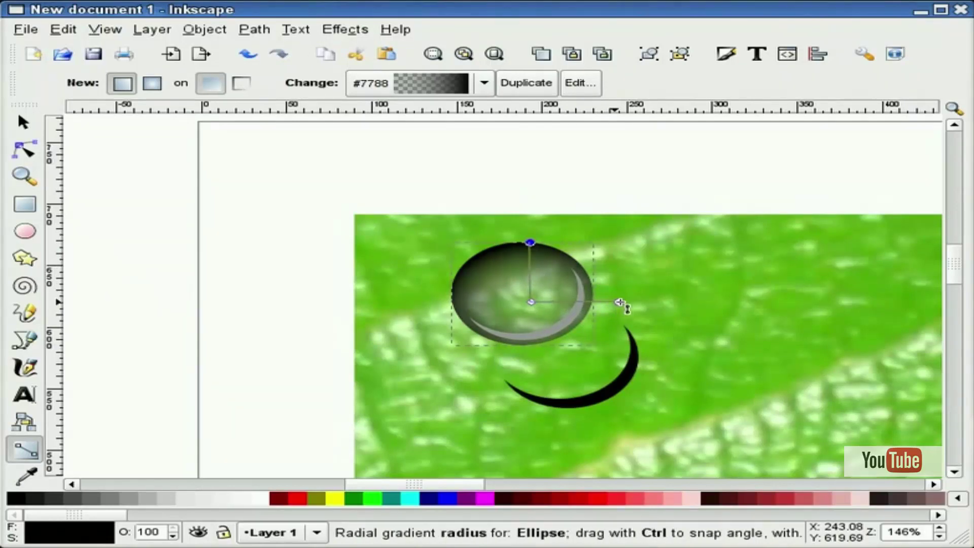
# Rotate the gradient slightly and stretch both radii further outward
pyautogui.click(620, 302)
pyautogui.moveTo(528, 244); pyautogui.dragTo(513, 243)
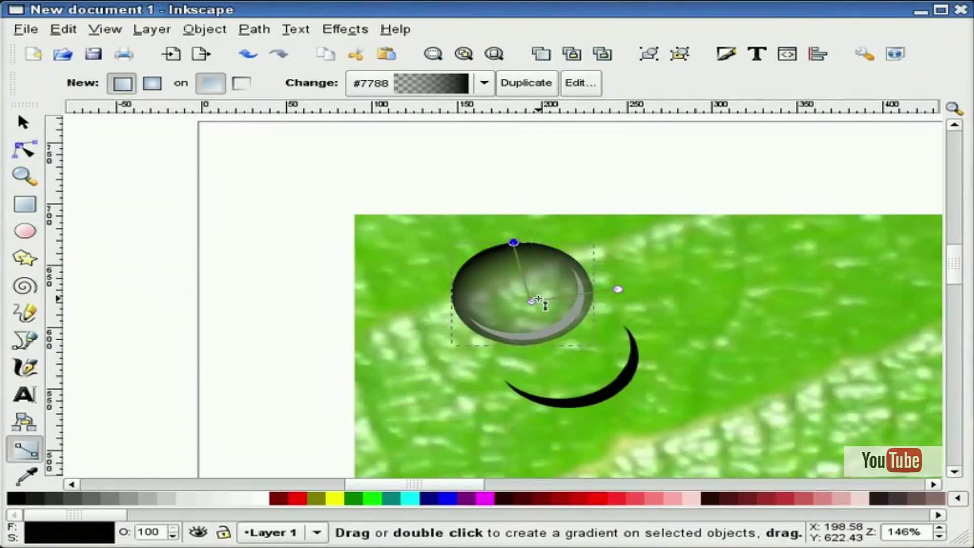
pyautogui.moveTo(533, 302); pyautogui.dragTo(535, 305)
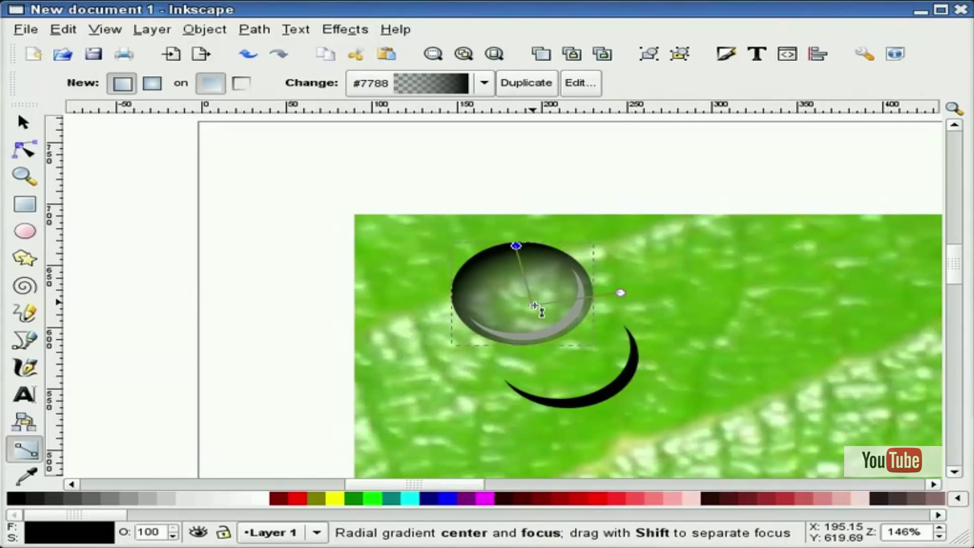
pyautogui.moveTo(514, 245); pyautogui.dragTo(501, 235)
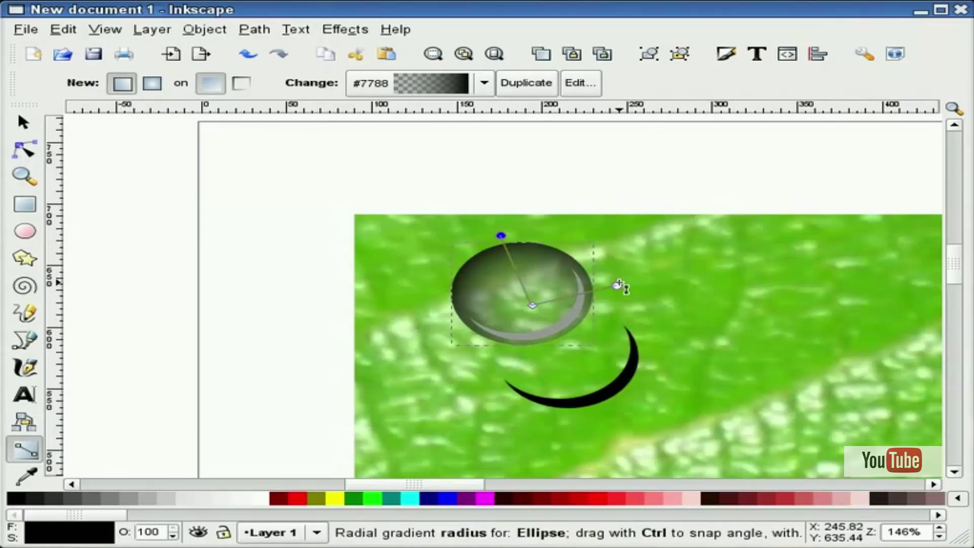
pyautogui.moveTo(617, 287); pyautogui.dragTo(624, 286)
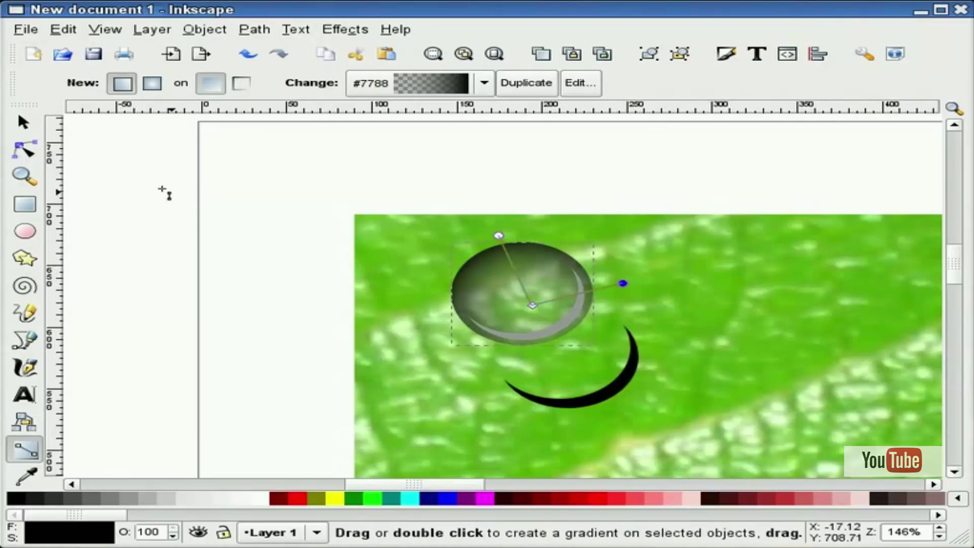
pyautogui.click(24, 123)
pyautogui.click(178, 215)
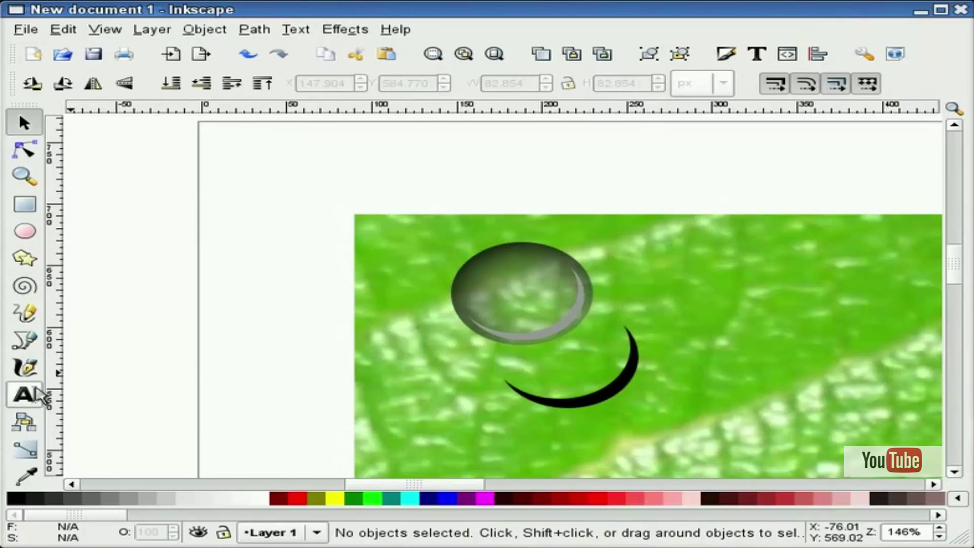
# Draw a small white ellipse beside the drop and give it a radial gradient fill
pyautogui.click(24, 232)
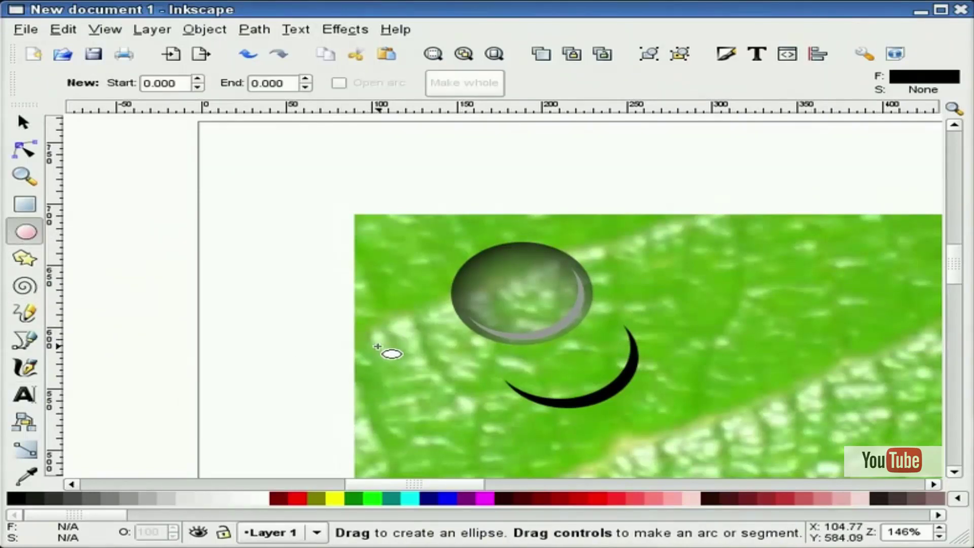
pyautogui.press('ctrl')
pyautogui.moveTo(380, 346); pyautogui.dragTo(466, 391)
pyautogui.click(262, 499)
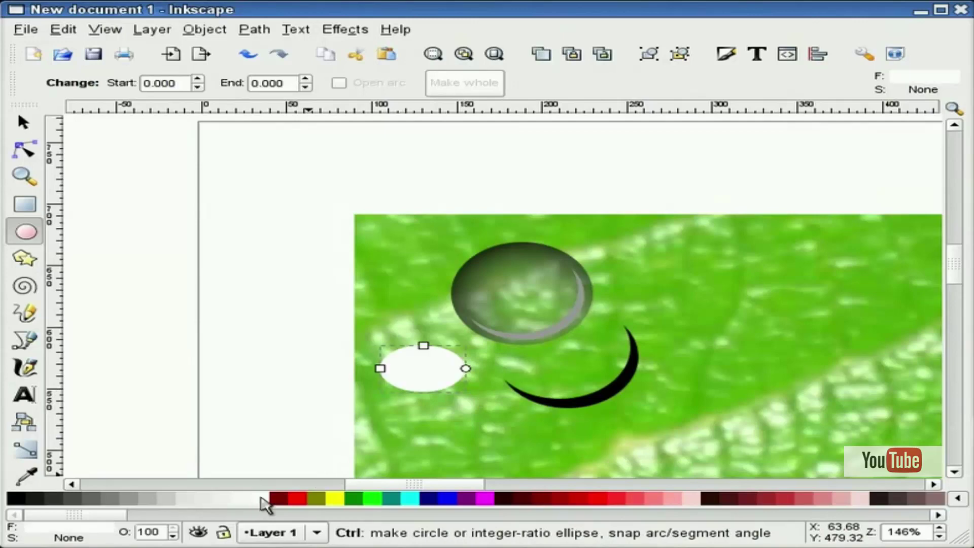
pyautogui.click(22, 123)
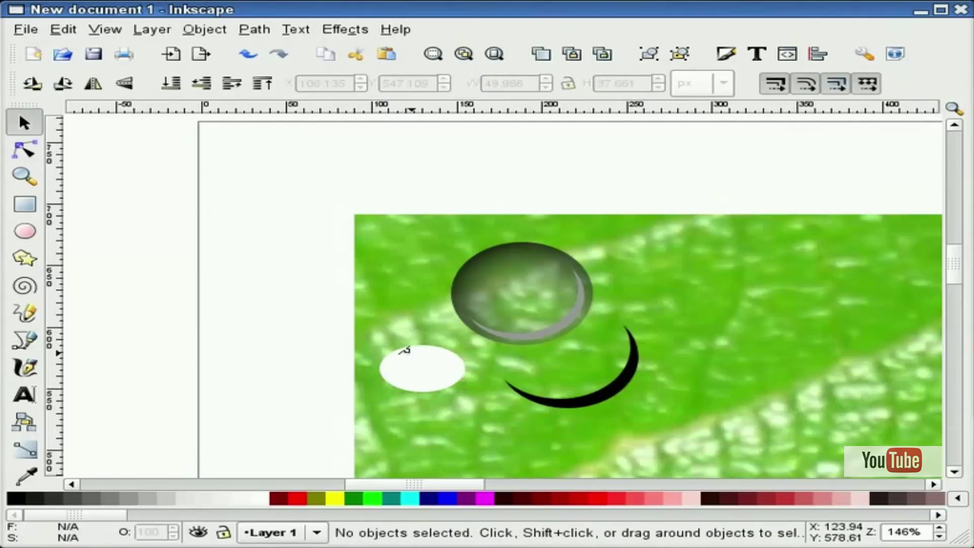
pyautogui.click(413, 364)
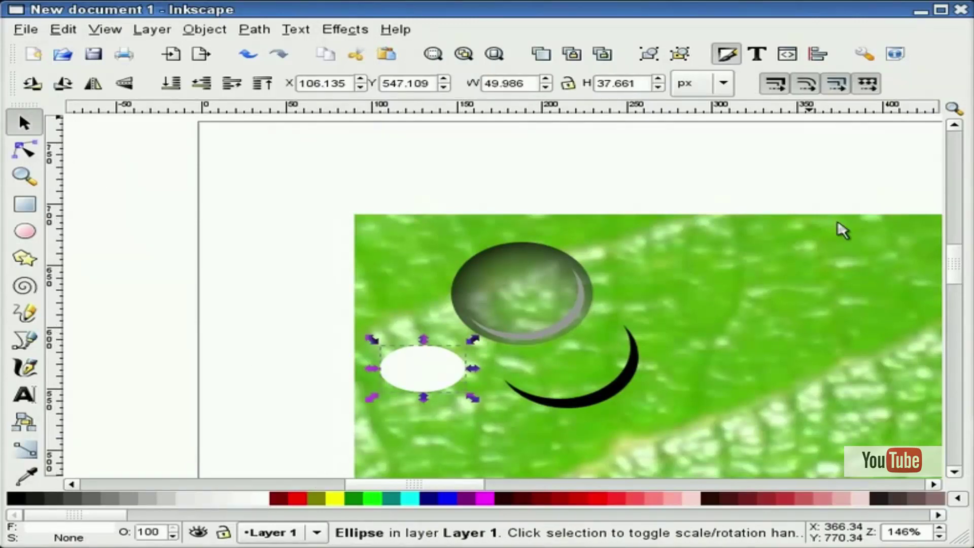
pyautogui.hotkey('ctrl', 'shift', 'f')
pyautogui.click(746, 196)
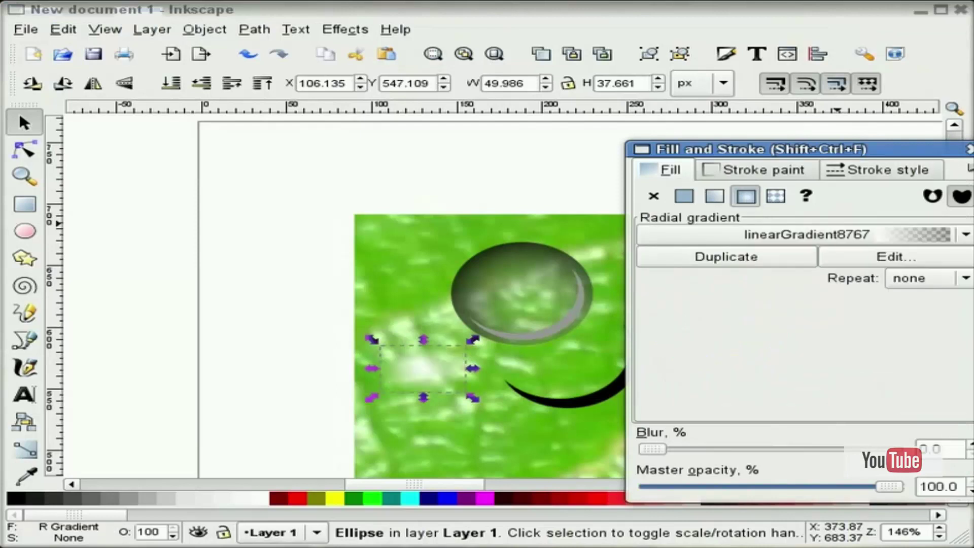
pyautogui.click(969, 149)
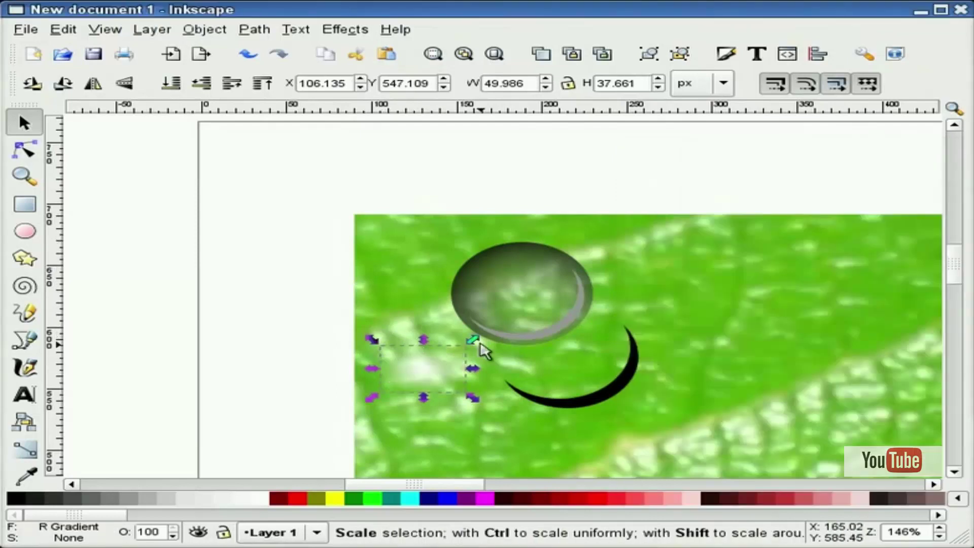
# Tilt the highlight ellipse about 15° and move it onto the drop
pyautogui.click(435, 355)
pyautogui.moveTo(473, 341); pyautogui.dragTo(459, 320)
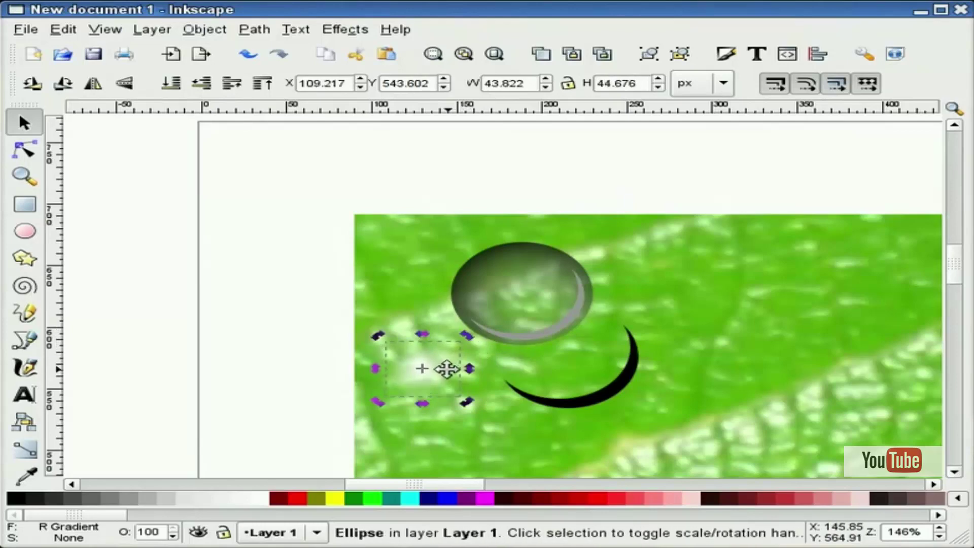
pyautogui.moveTo(423, 369)
pyautogui.mouseDown()
pyautogui.moveTo(534, 318)
pyautogui.moveTo(539, 303)
pyautogui.mouseUp()
pyautogui.moveTo(421, 375); pyautogui.dragTo(622, 262)
pyautogui.press('Escape')
# Enlarge the highlight slightly, rotate it further and shift it up-left inside the drop
pyautogui.click(536, 309)
pyautogui.moveTo(530, 292); pyautogui.dragTo(524, 295)
pyautogui.click(543, 289)
pyautogui.moveTo(592, 263); pyautogui.dragTo(601, 271)
pyautogui.moveTo(542, 312); pyautogui.dragTo(530, 302)
pyautogui.click(278, 281)
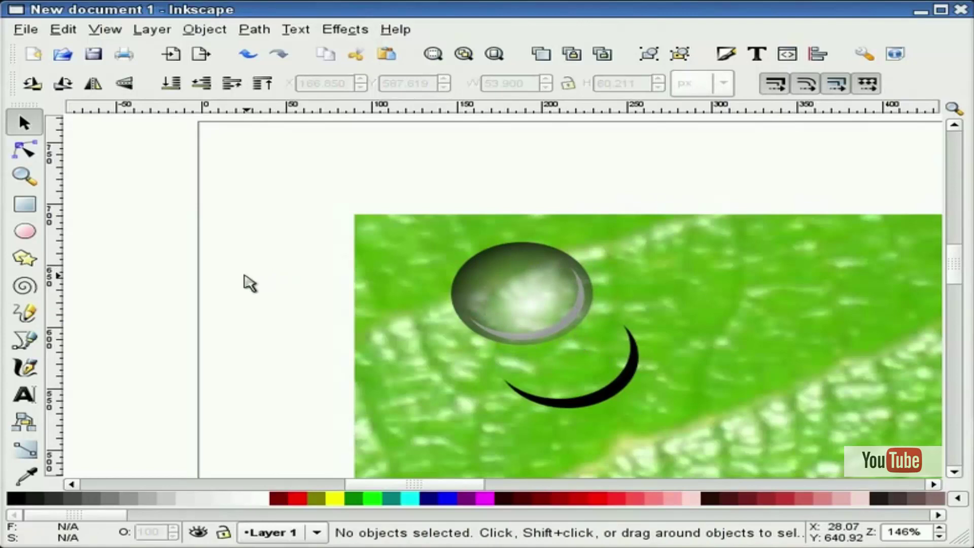
pyautogui.click(488, 254)
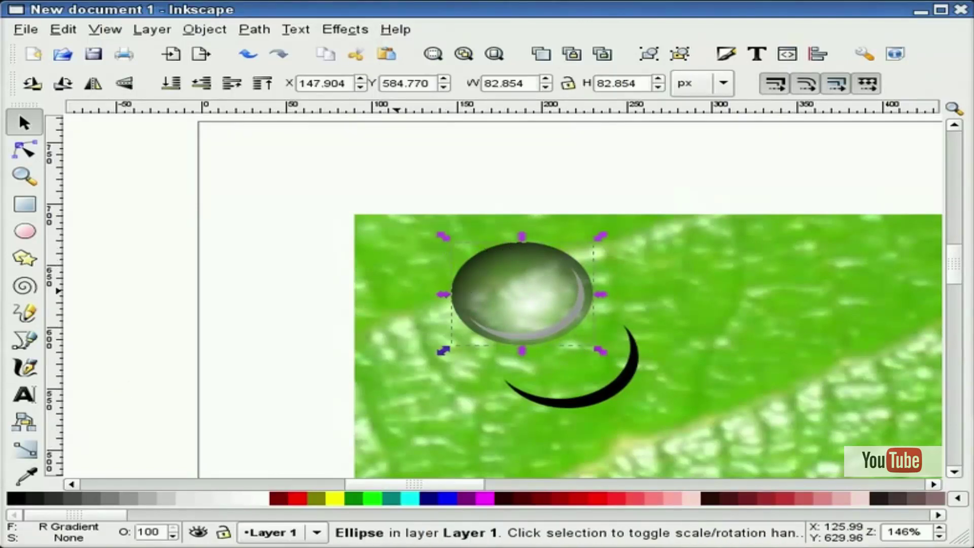
# Drag the drop's radial gradient radius handles outward for wider, softer shading
pyautogui.click(215, 318)
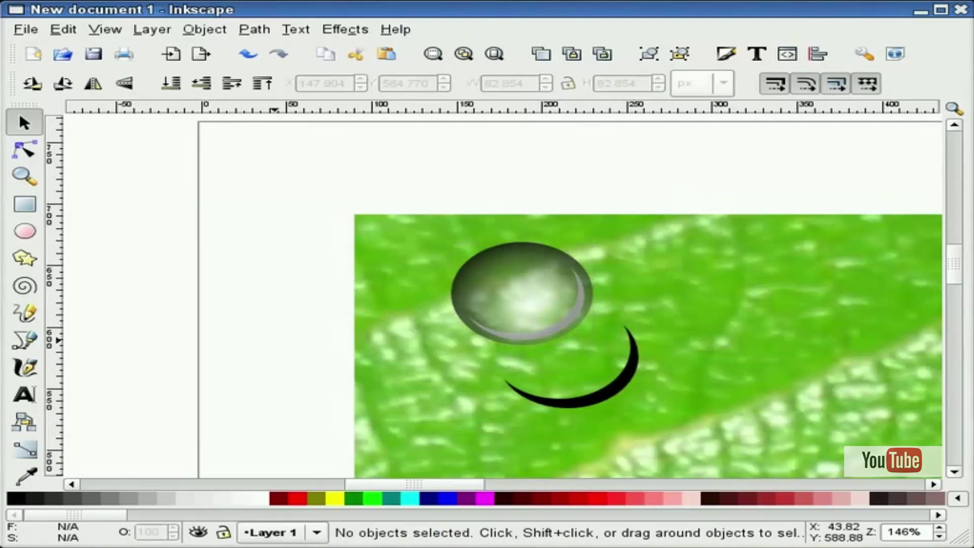
pyautogui.click(474, 259)
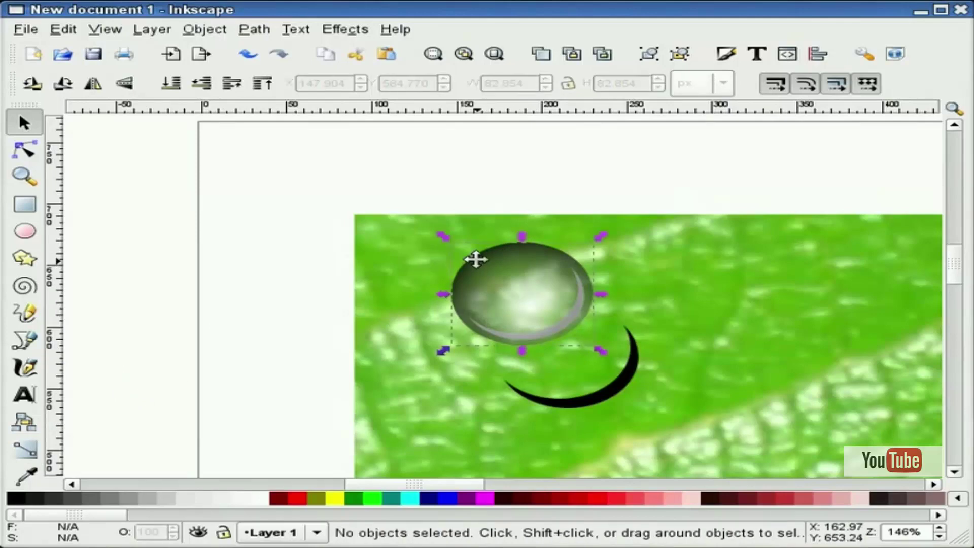
pyautogui.click(25, 450)
pyautogui.moveTo(499, 235); pyautogui.dragTo(490, 222)
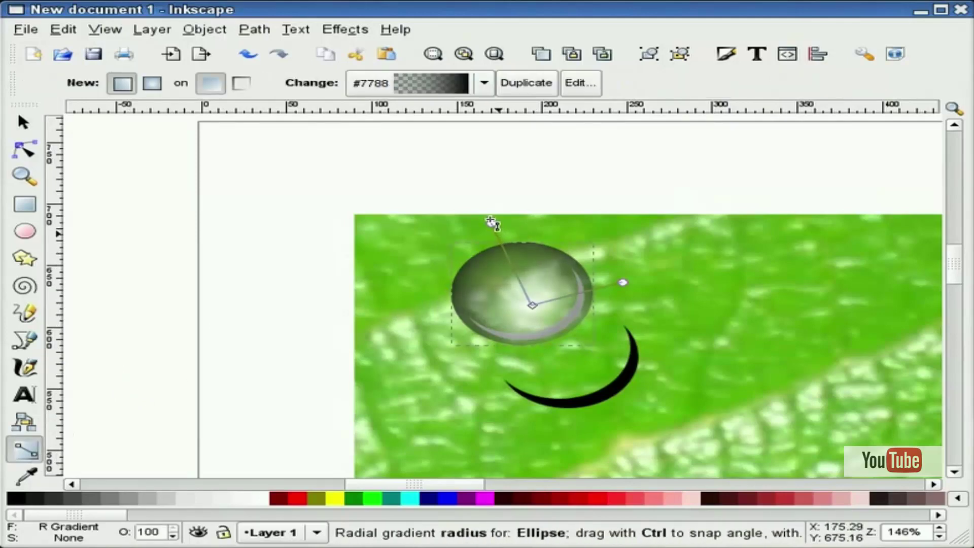
pyautogui.moveTo(623, 283); pyautogui.dragTo(685, 253)
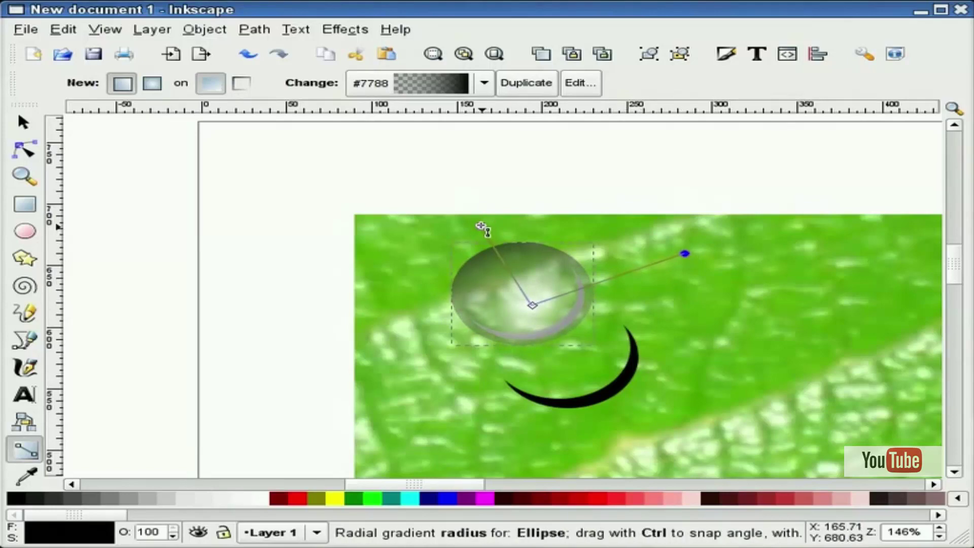
pyautogui.click(479, 223)
# Move the white highlight glow to the drop's upper-left edge
pyautogui.click(24, 122)
pyautogui.click(171, 198)
pyautogui.click(536, 334)
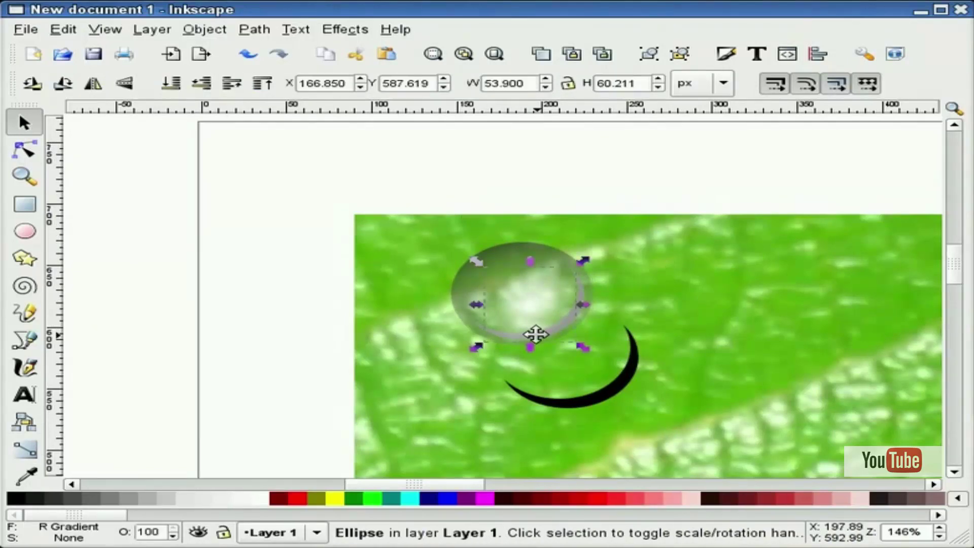
pyautogui.moveTo(538, 334); pyautogui.dragTo(457, 283)
# Make the grey ring around the drop a darker grey and blur it slightly
pyautogui.click(557, 325)
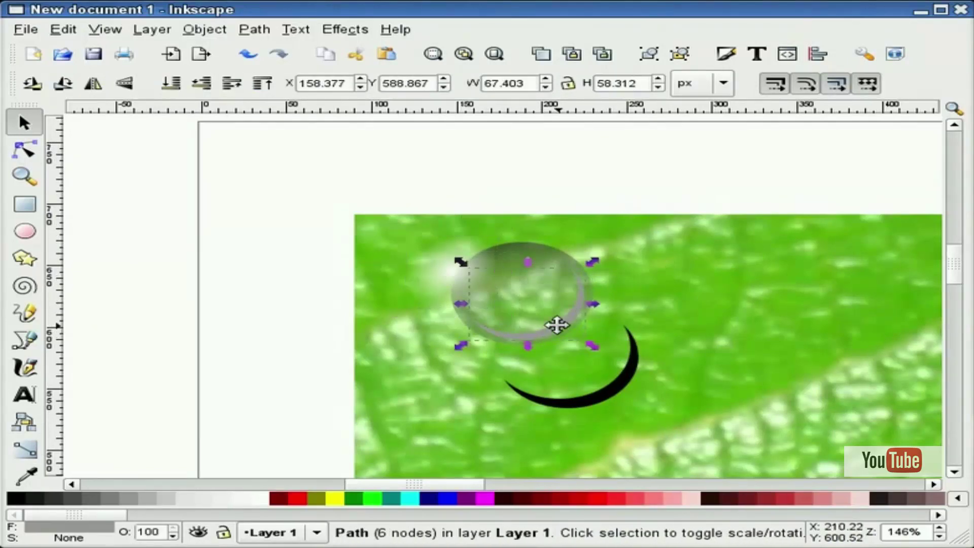
pyautogui.click(116, 499)
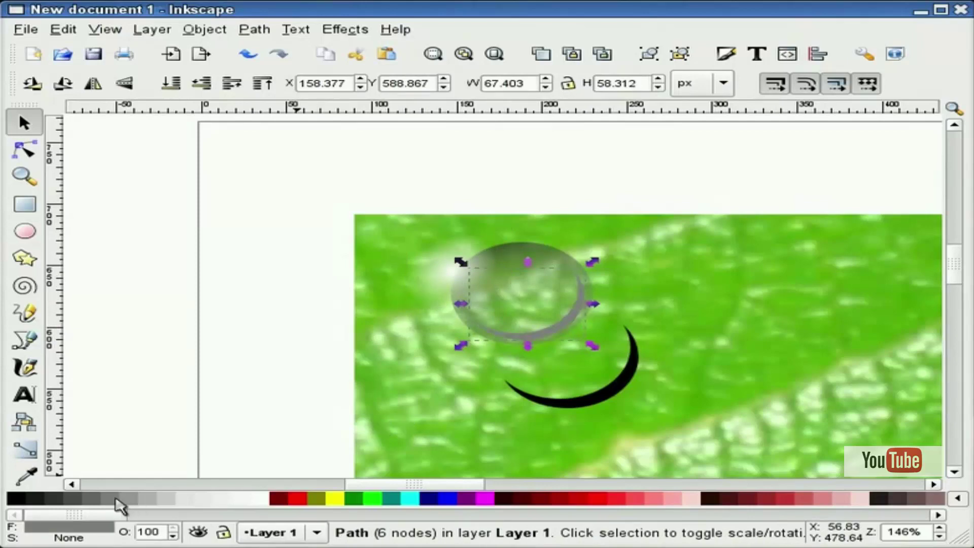
pyautogui.click(94, 500)
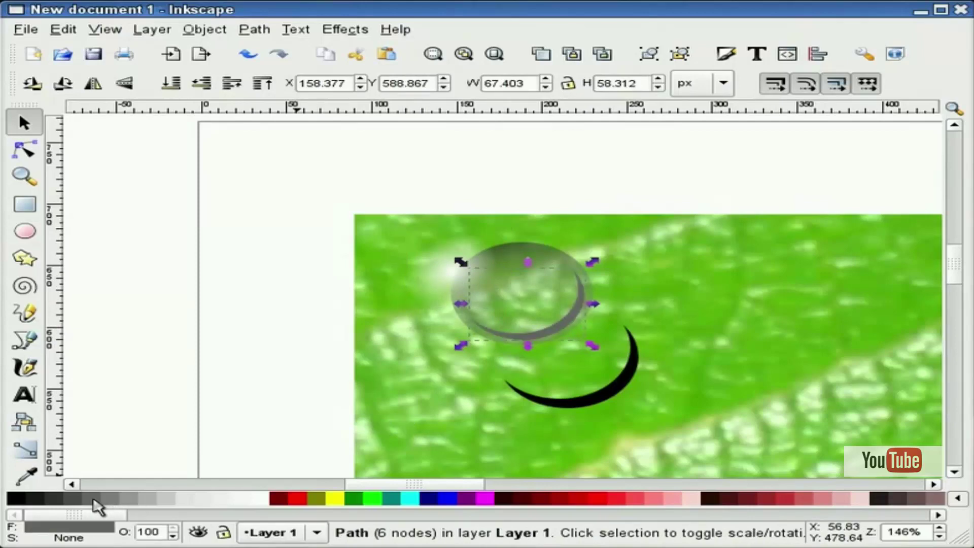
pyautogui.click(729, 55)
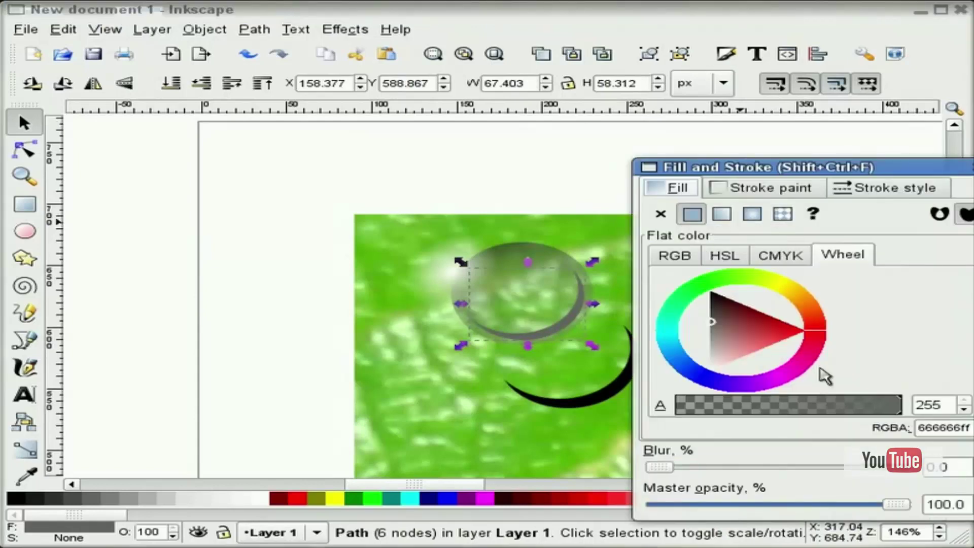
pyautogui.moveTo(659, 467); pyautogui.dragTo(663, 467)
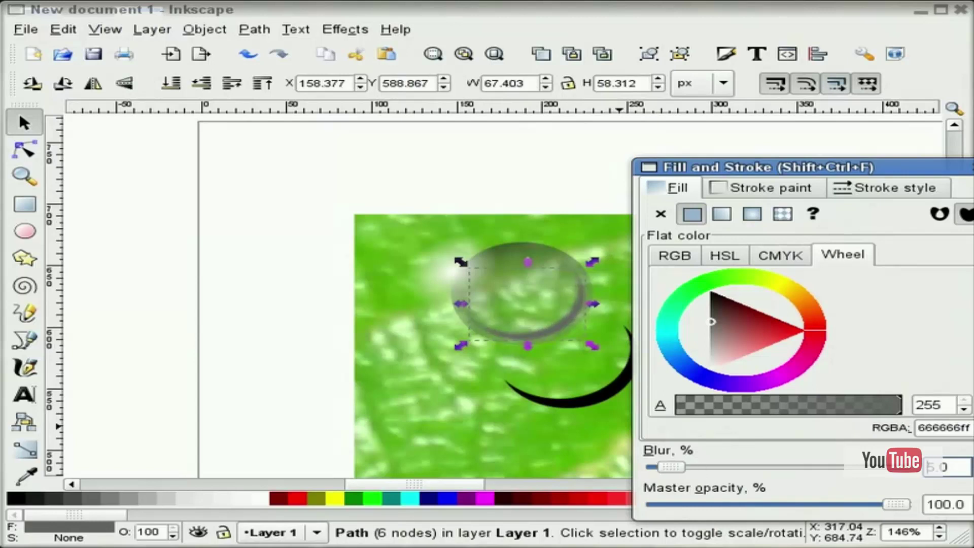
# Blur the black crescent, lower its opacity, and move it up-left under the drop as a shadow
pyautogui.click(601, 396)
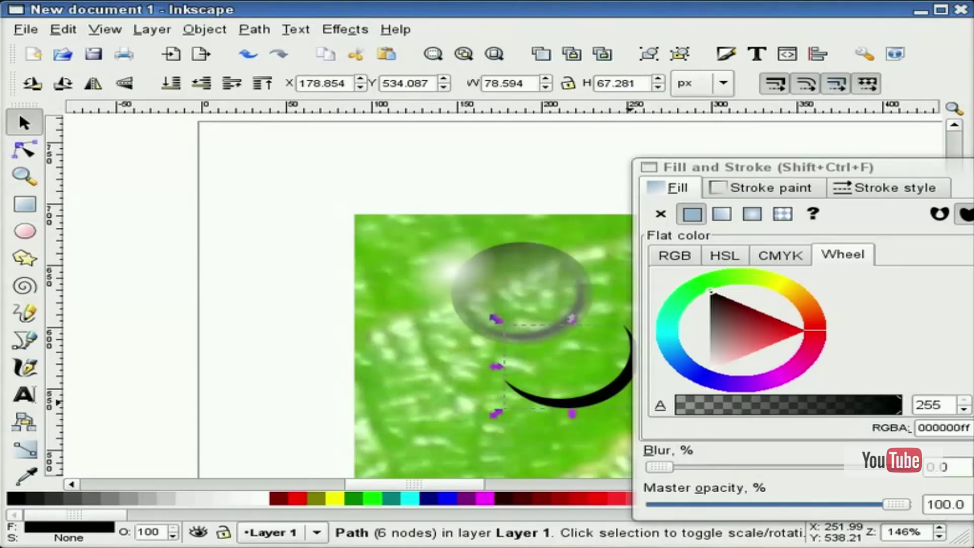
pyautogui.click(947, 466)
pyautogui.write('2')
pyautogui.press('Up')
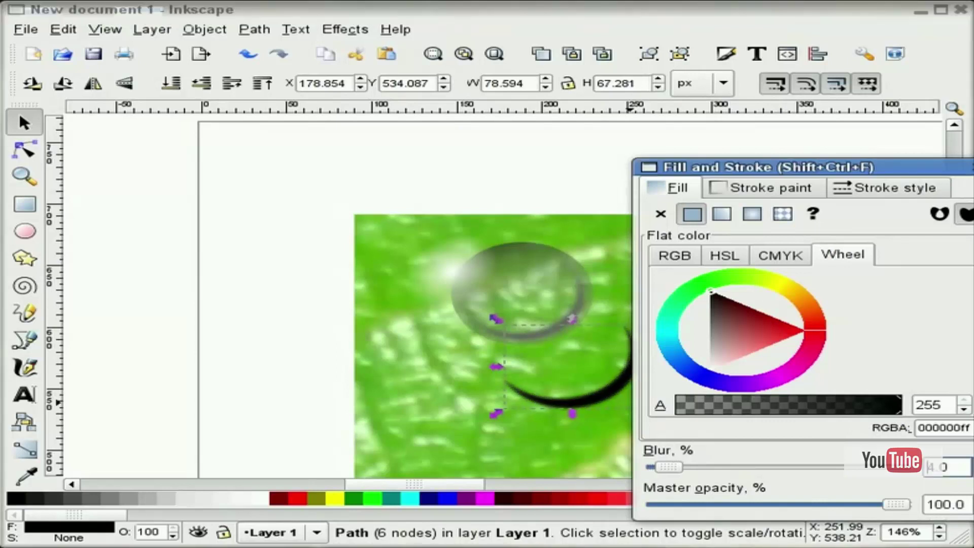
pyautogui.moveTo(870, 412); pyautogui.dragTo(808, 414)
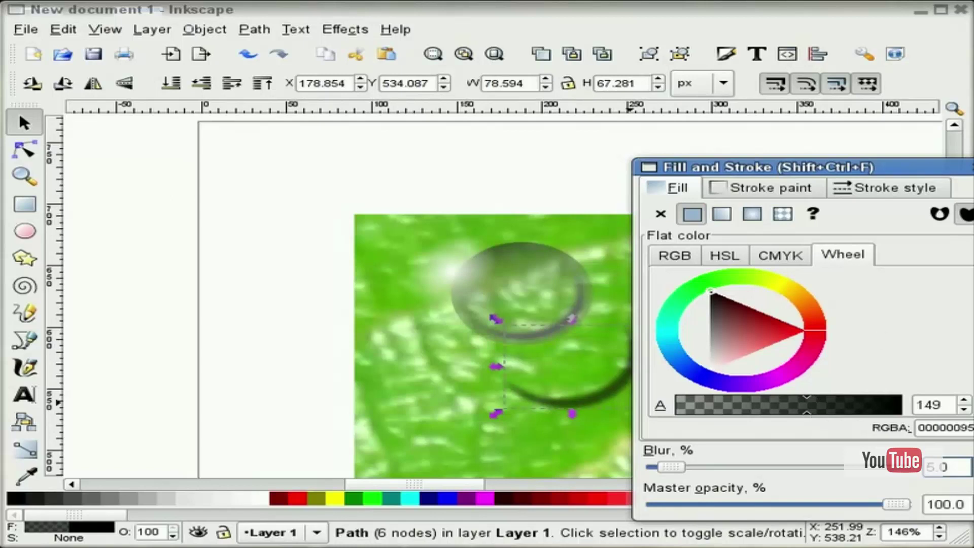
pyautogui.click(677, 132)
pyautogui.moveTo(624, 389); pyautogui.dragTo(580, 332)
pyautogui.click(265, 314)
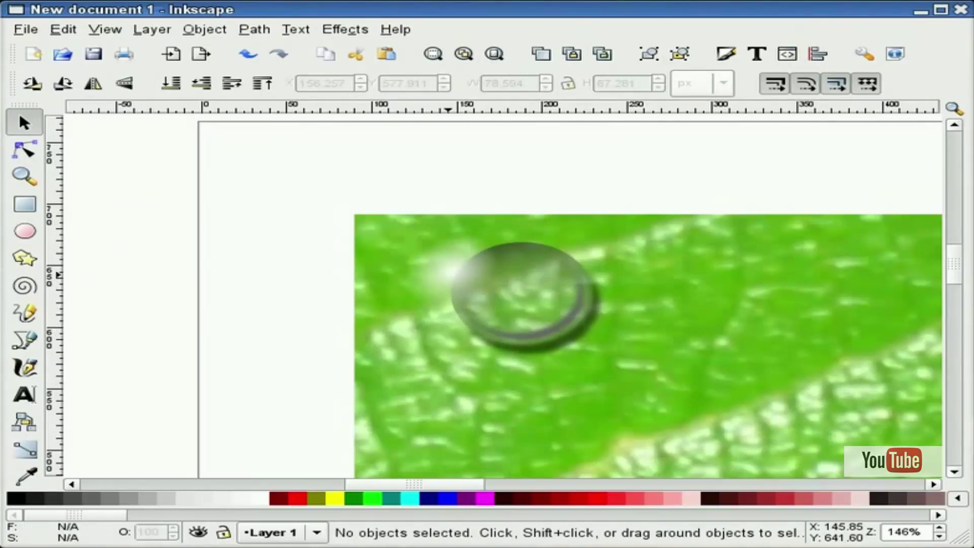
# Move the highlight glow back inside the drop and rotate it about 11°
pyautogui.moveTo(451, 266); pyautogui.dragTo(481, 313)
pyautogui.click(482, 313)
pyautogui.moveTo(528, 274); pyautogui.dragTo(538, 303)
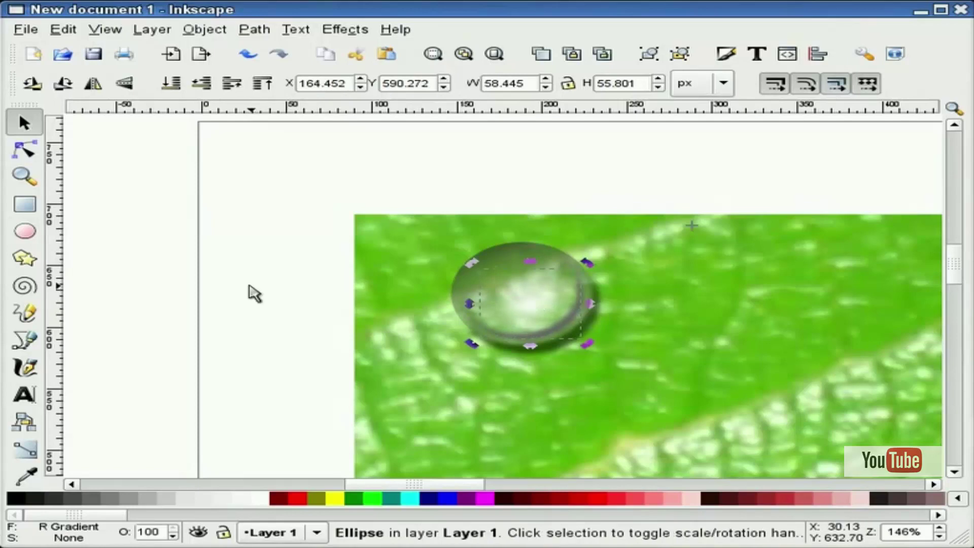
pyautogui.click(249, 286)
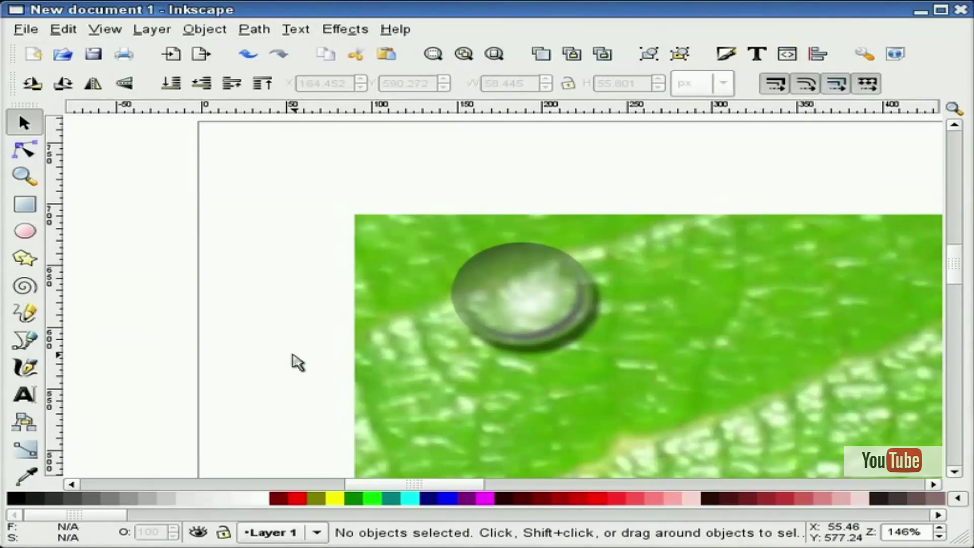
# Draw a small ellipse and make it fully opaque white with alpha 255
pyautogui.click(24, 205)
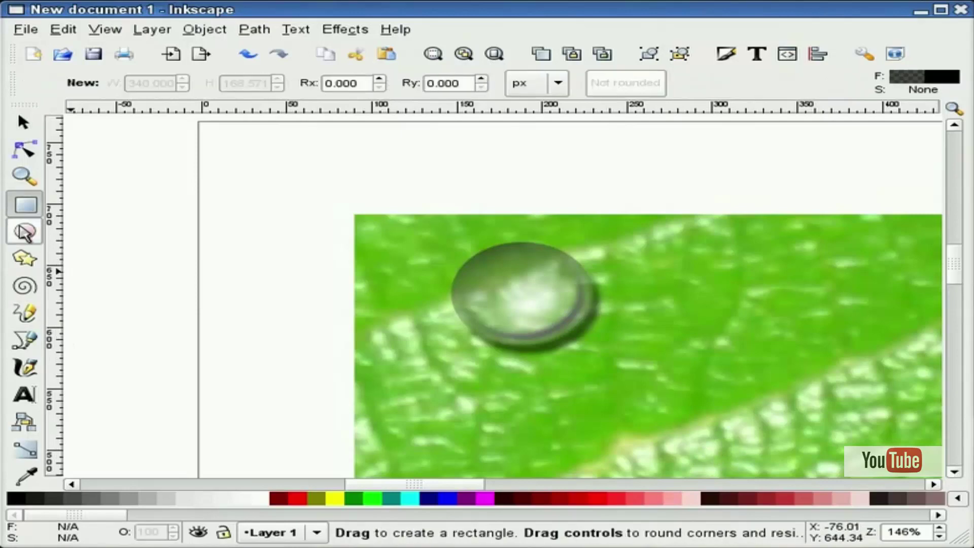
pyautogui.click(24, 232)
pyautogui.moveTo(385, 362); pyautogui.dragTo(408, 378)
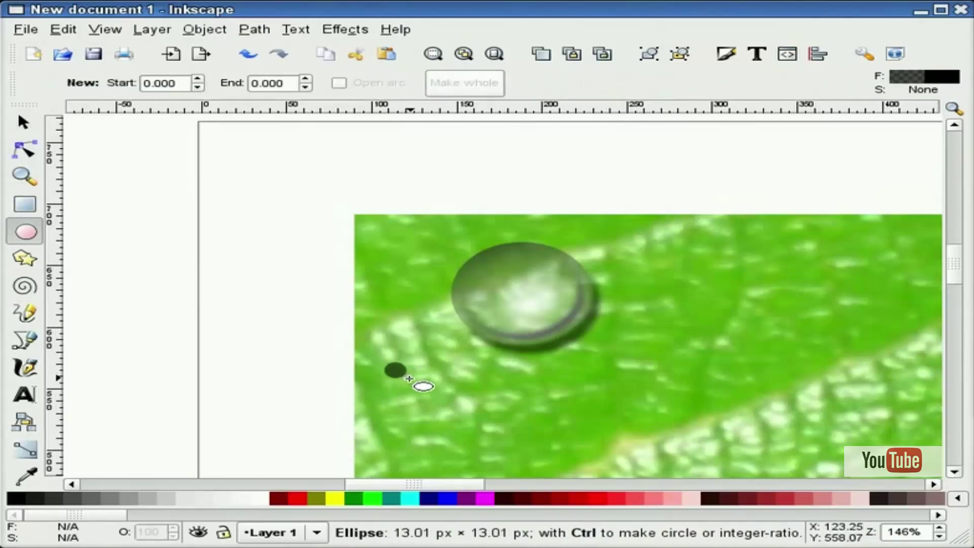
pyautogui.click(262, 499)
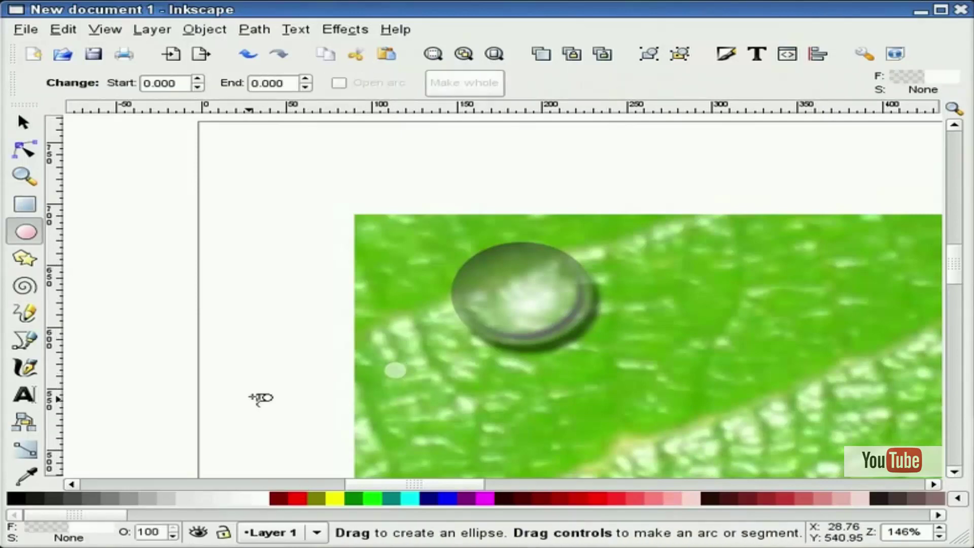
pyautogui.click(24, 123)
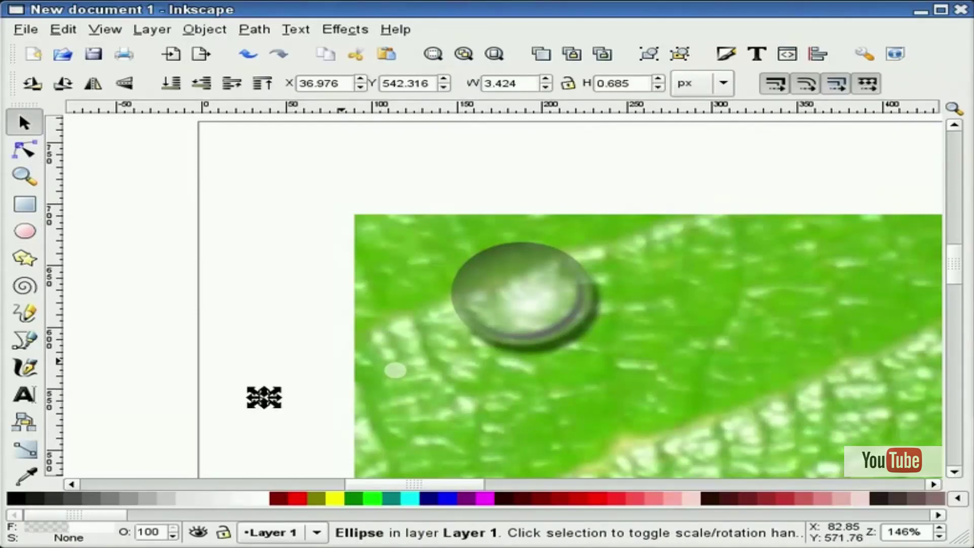
pyautogui.click(300, 398)
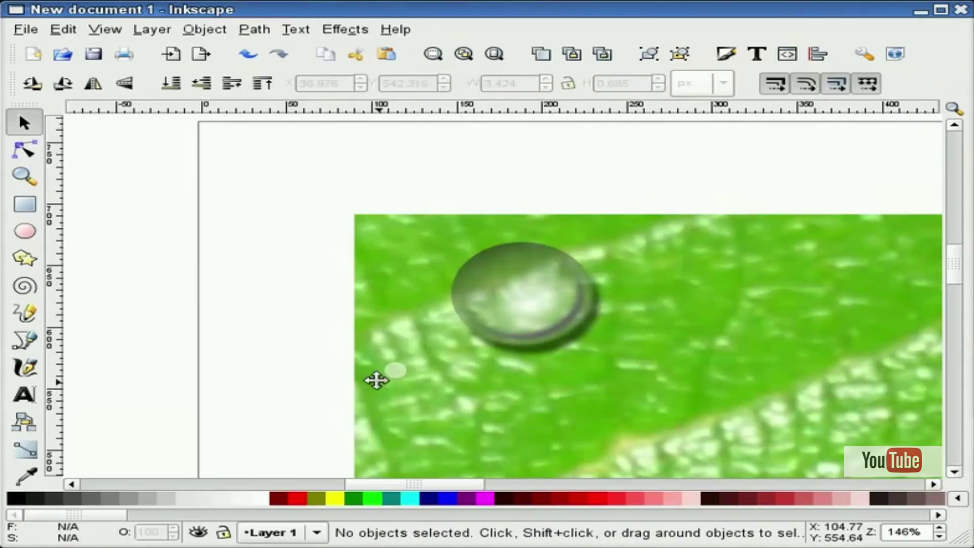
pyautogui.click(395, 370)
pyautogui.click(395, 370)
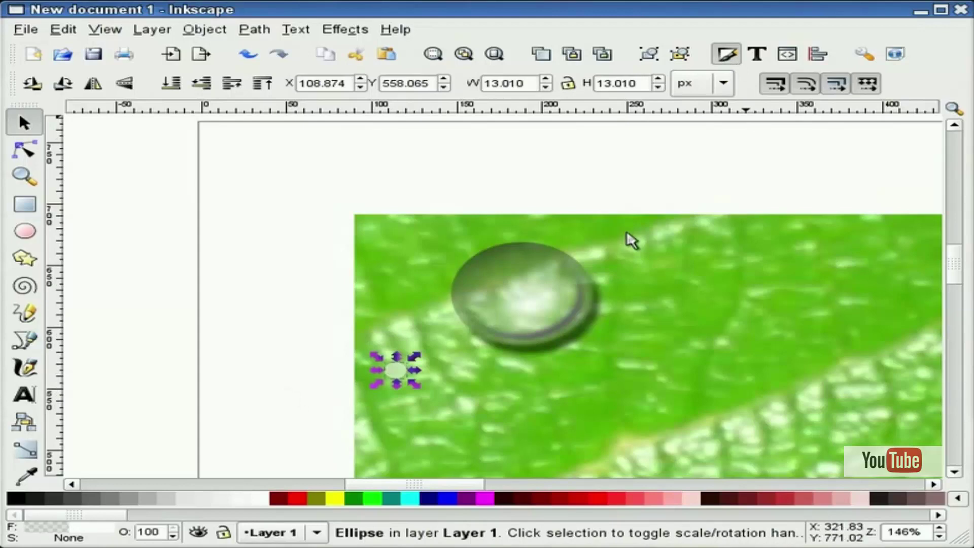
pyautogui.moveTo(863, 408); pyautogui.dragTo(910, 426)
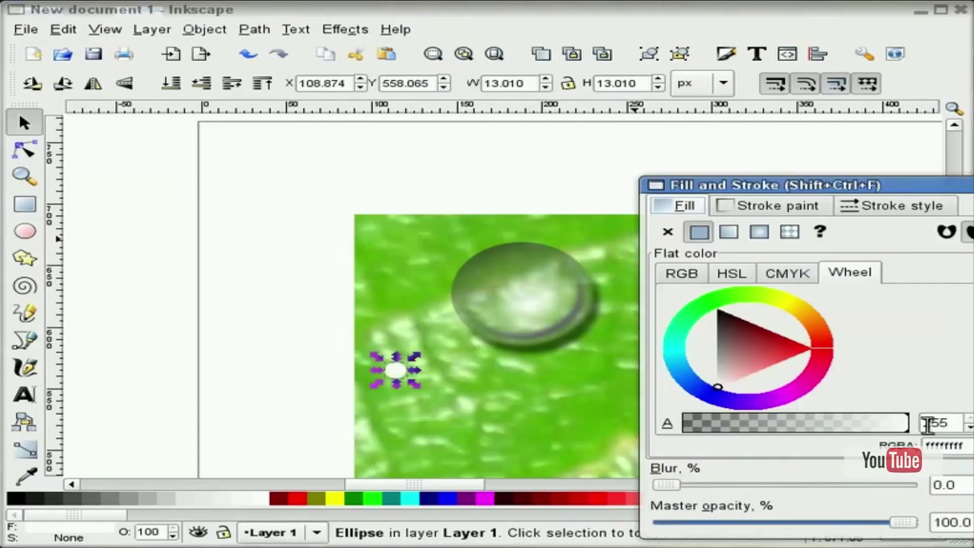
pyautogui.hotkey('shift', 'ctrl', 'f')
pyautogui.press('Escape')
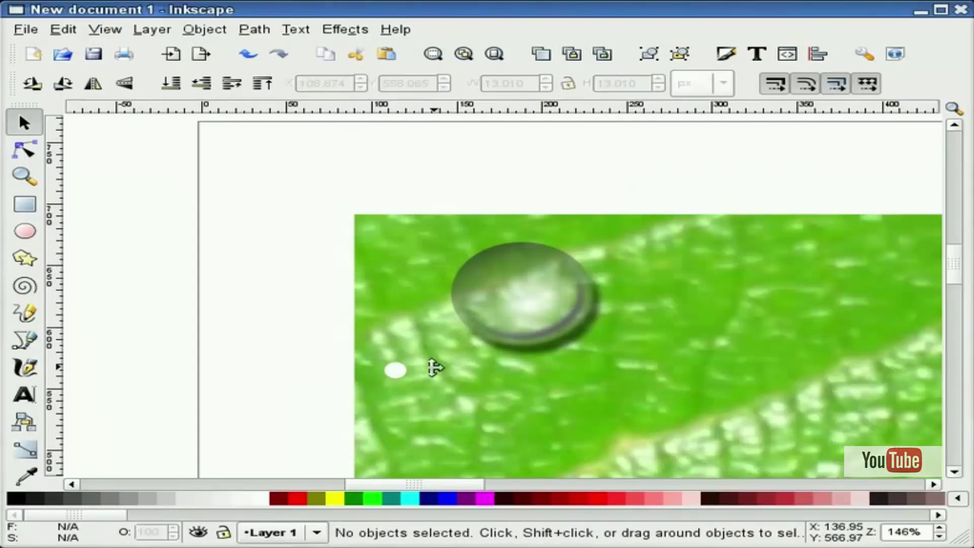
# Move the white dot onto the drop's upper left and set its blur to 23
pyautogui.moveTo(395, 370)
pyautogui.mouseDown()
pyautogui.moveTo(534, 283)
pyautogui.moveTo(506, 261)
pyautogui.mouseUp()
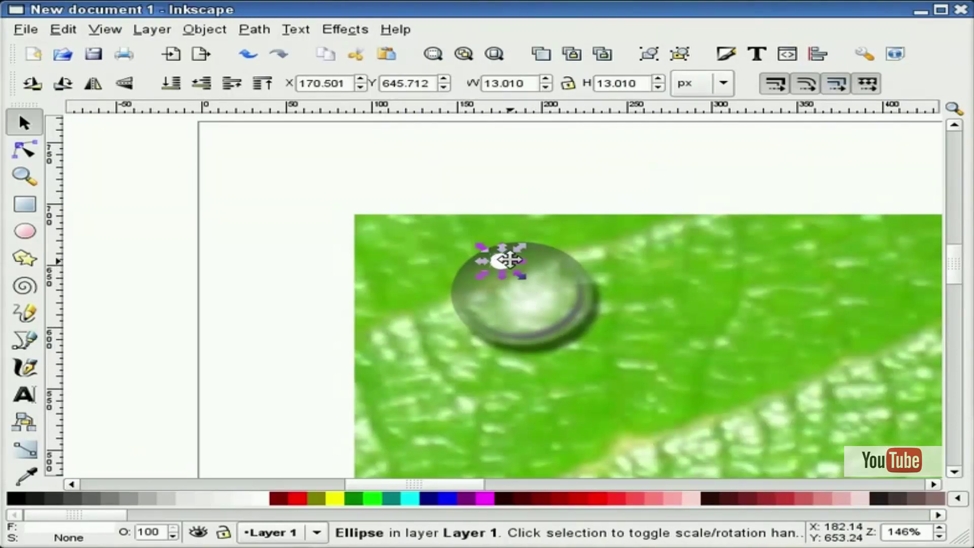
pyautogui.hotkey('shift', 'ctrl', 'f')
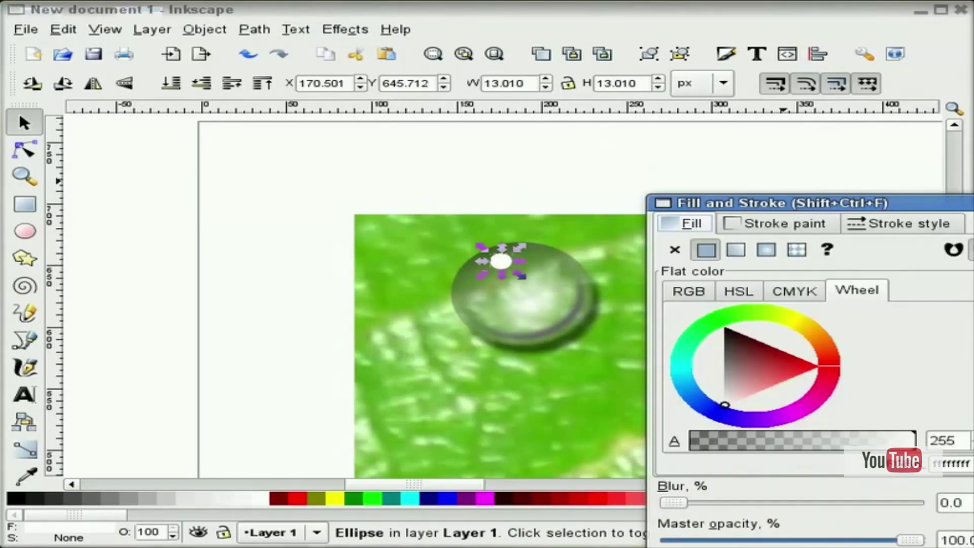
pyautogui.click(952, 503)
pyautogui.press('Up')
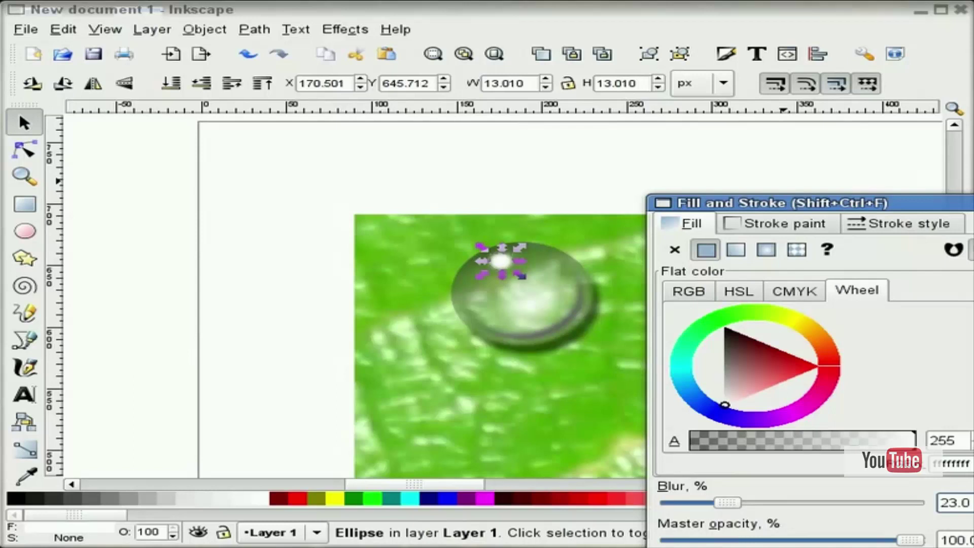
pyautogui.click(713, 184)
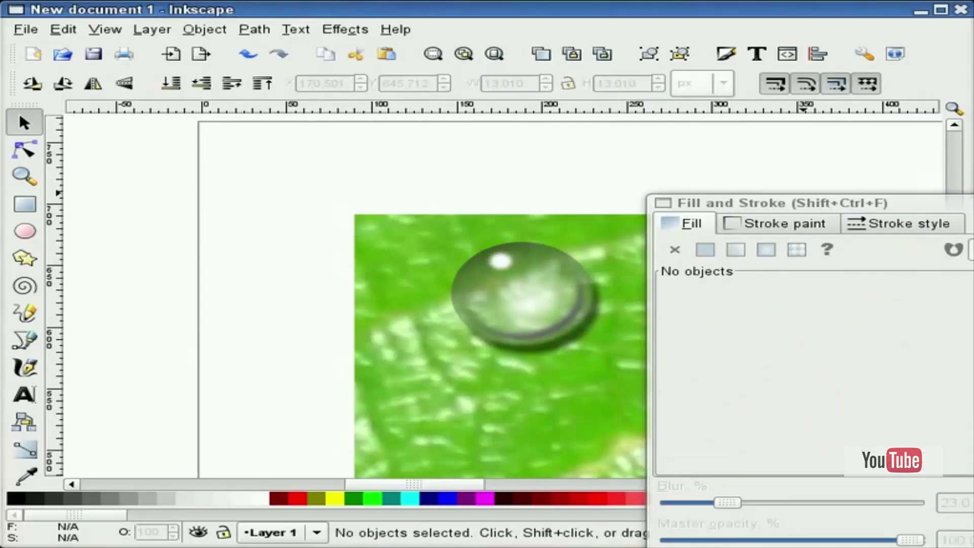
pyautogui.press('F12')
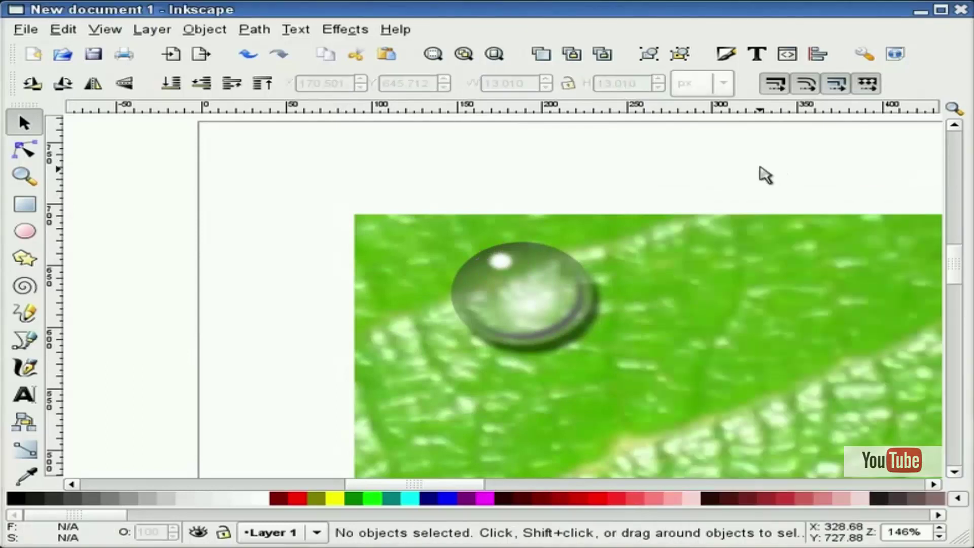
# Group the five drop parts, resize the group to 88.316 × 82.181 px, and fit the page in view
pyautogui.moveTo(304, 397); pyautogui.dragTo(680, 190)
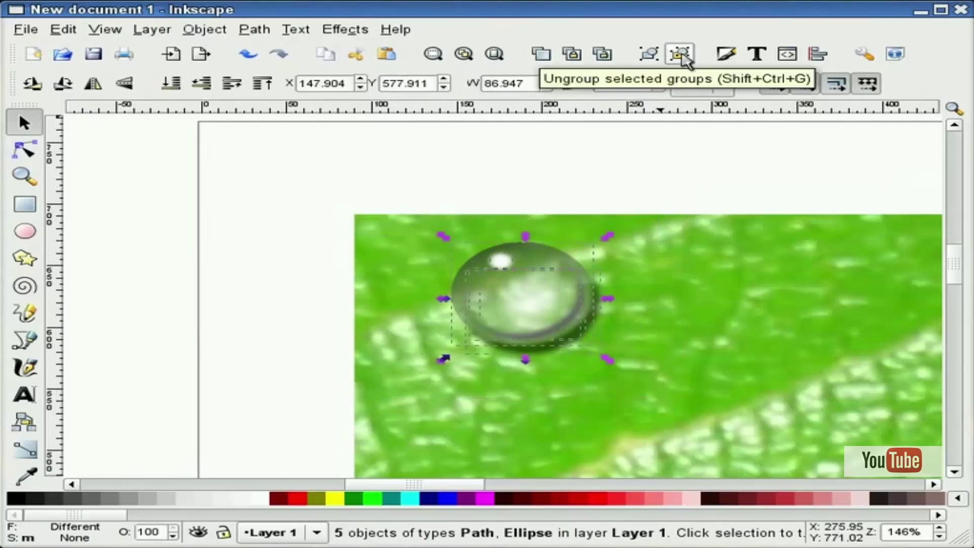
pyautogui.click(649, 53)
pyautogui.click(652, 137)
pyautogui.click(566, 265)
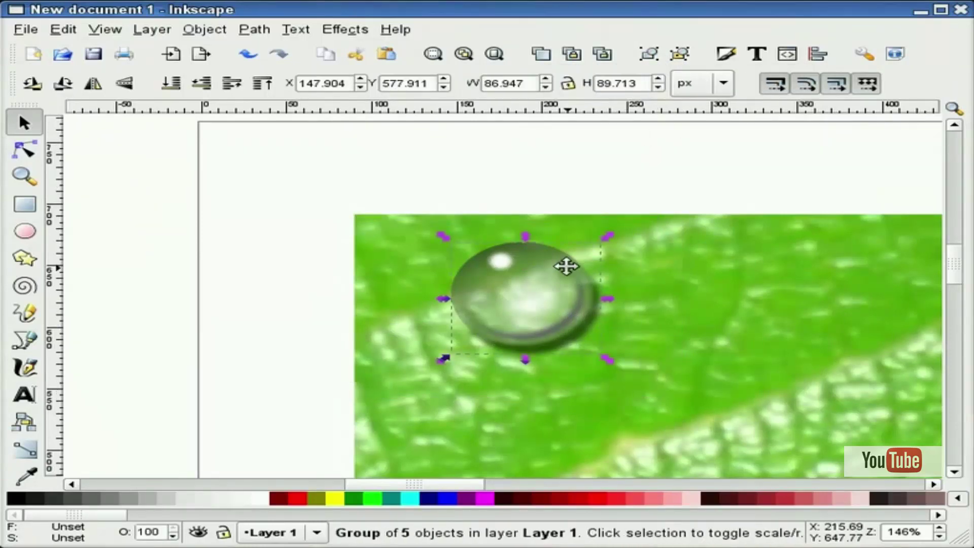
pyautogui.moveTo(611, 240); pyautogui.dragTo(613, 249)
pyautogui.click(587, 163)
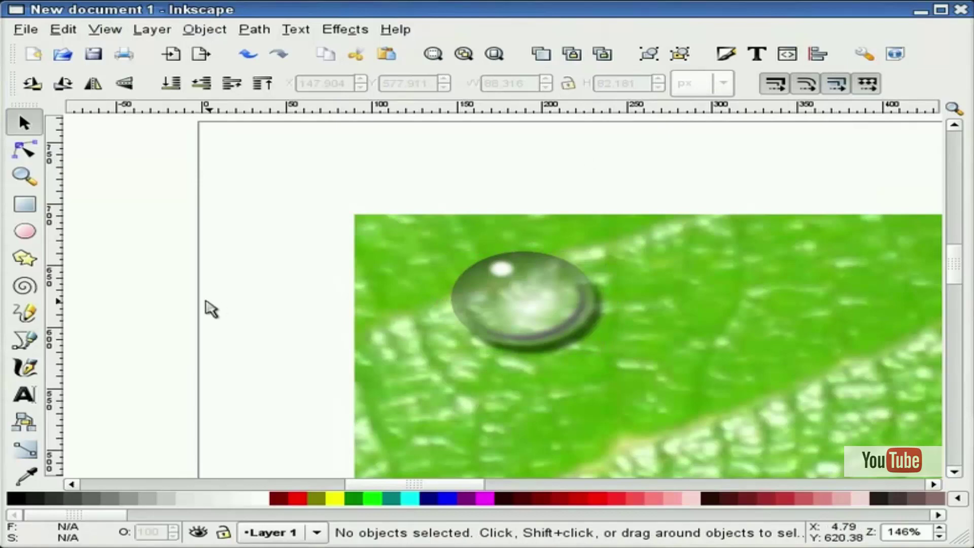
pyautogui.click(24, 176)
pyautogui.click(187, 84)
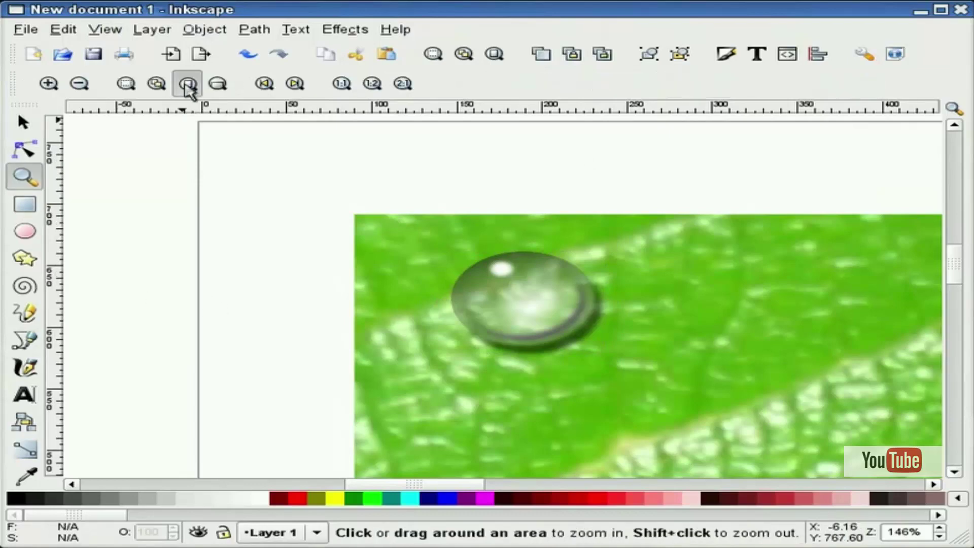
pyautogui.click(22, 123)
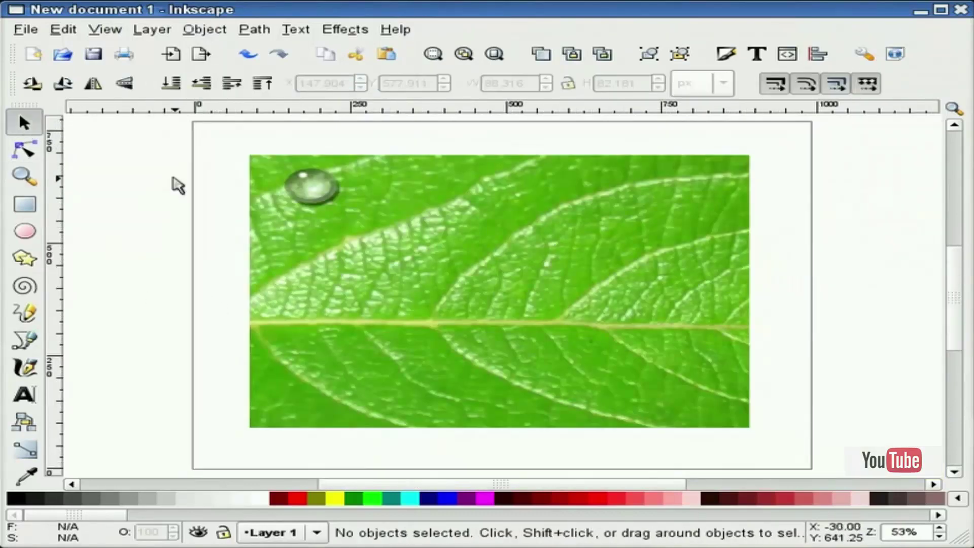
# Shrink the drop group to about two-thirds size and park it in the margin left of the photo
pyautogui.click(310, 186)
pyautogui.moveTo(337, 171); pyautogui.dragTo(326, 177)
pyautogui.click(198, 289)
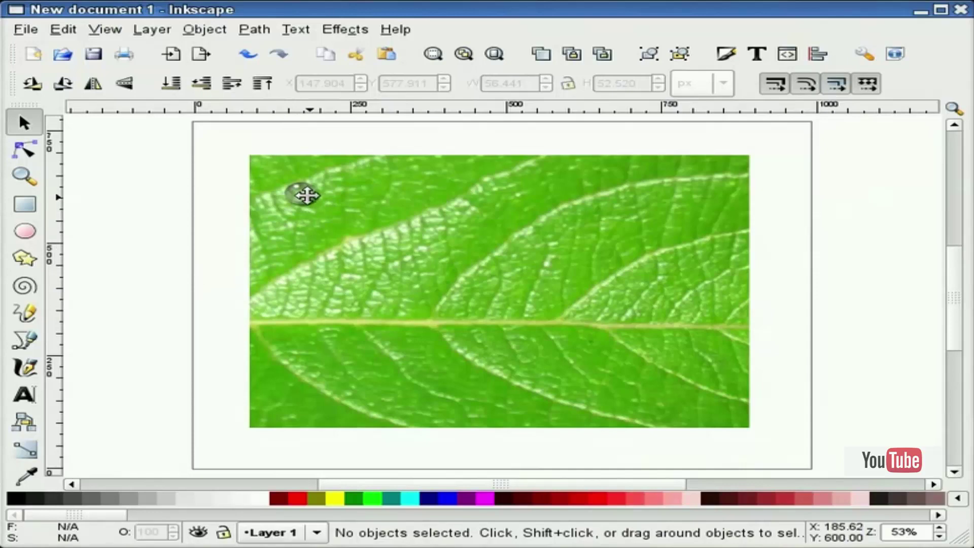
pyautogui.moveTo(303, 194); pyautogui.dragTo(170, 220)
pyautogui.click(127, 295)
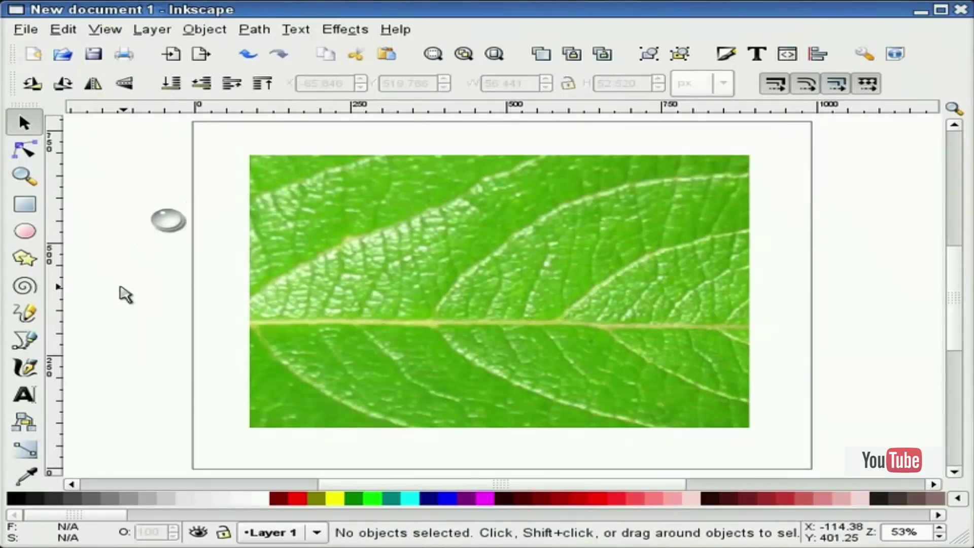
# Stamp copies of the drop across the leaf, then shrink one to 30.191 × 28.094 px
pyautogui.click(168, 221)
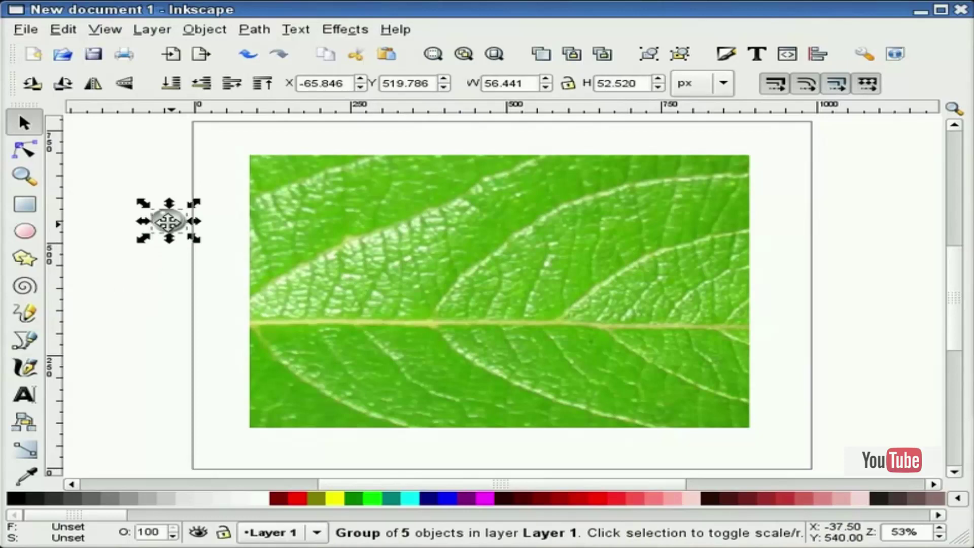
pyautogui.moveTo(168, 221); pyautogui.dragTo(483, 314)
pyautogui.press('space')
pyautogui.press('space')
pyautogui.press('space')
pyautogui.press('space')
pyautogui.press('space')
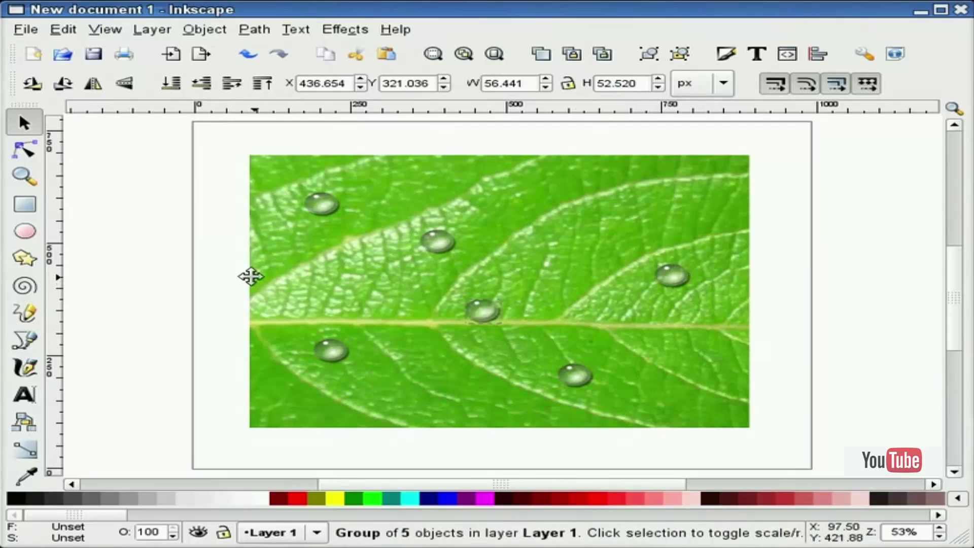
pyautogui.press('Escape')
pyautogui.click(484, 311)
pyautogui.moveTo(511, 300); pyautogui.dragTo(299, 260)
pyautogui.press('Escape')
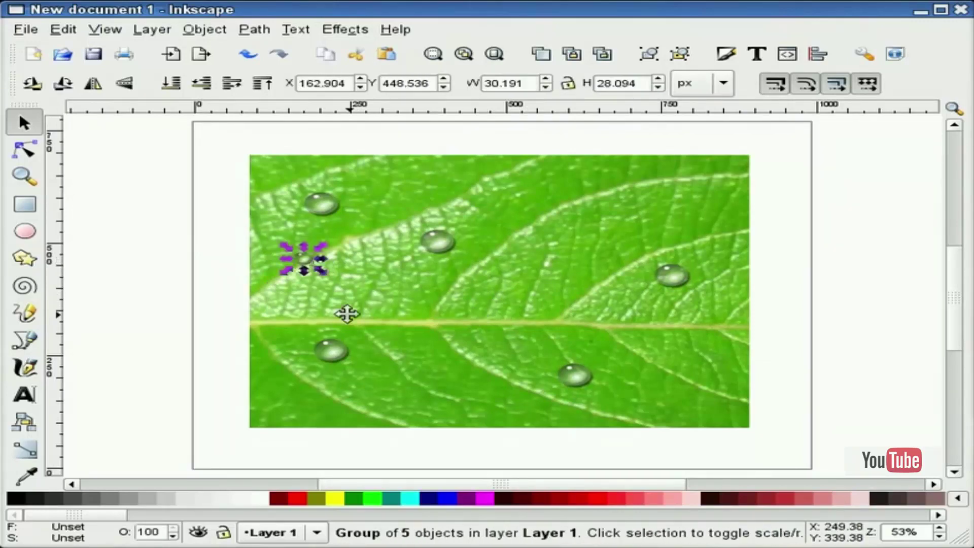
# Stamp copies of the small drop over the leaf and enlarge one into a 56.441 × 35.594 px oval
pyautogui.press('Escape')
pyautogui.click(303, 259)
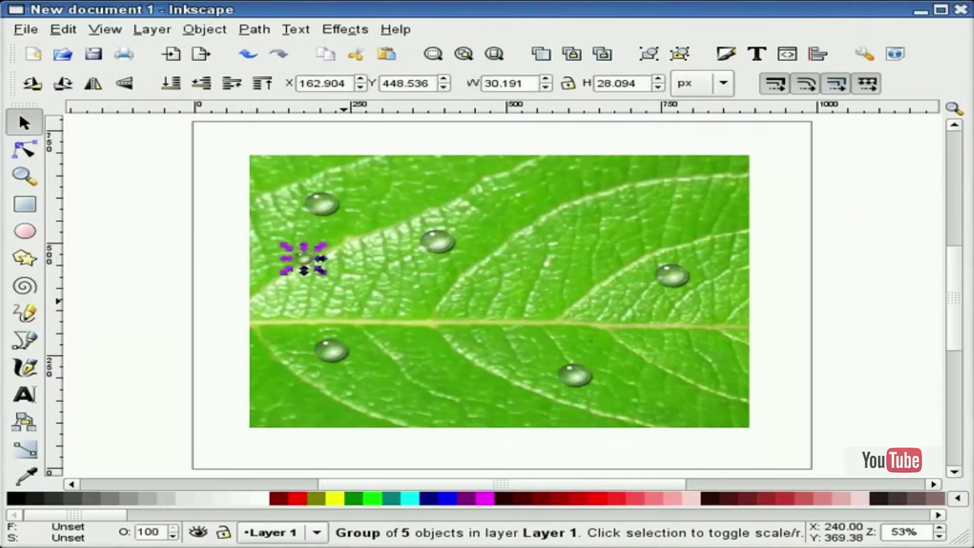
pyautogui.moveTo(306, 262)
pyautogui.mouseDown()
pyautogui.moveTo(380, 292)
pyautogui.moveTo(572, 250)
pyautogui.moveTo(584, 225)
pyautogui.moveTo(609, 220)
pyautogui.moveTo(683, 376)
pyautogui.moveTo(462, 367)
pyautogui.moveTo(538, 294)
pyautogui.moveTo(432, 276)
pyautogui.moveTo(330, 275)
pyautogui.mouseUp()
pyautogui.press('space')
pyautogui.press('space')
pyautogui.press('space')
pyautogui.press('space')
pyautogui.press('space')
pyautogui.press('space')
pyautogui.press('space')
pyautogui.press('Escape')
pyautogui.click(318, 265)
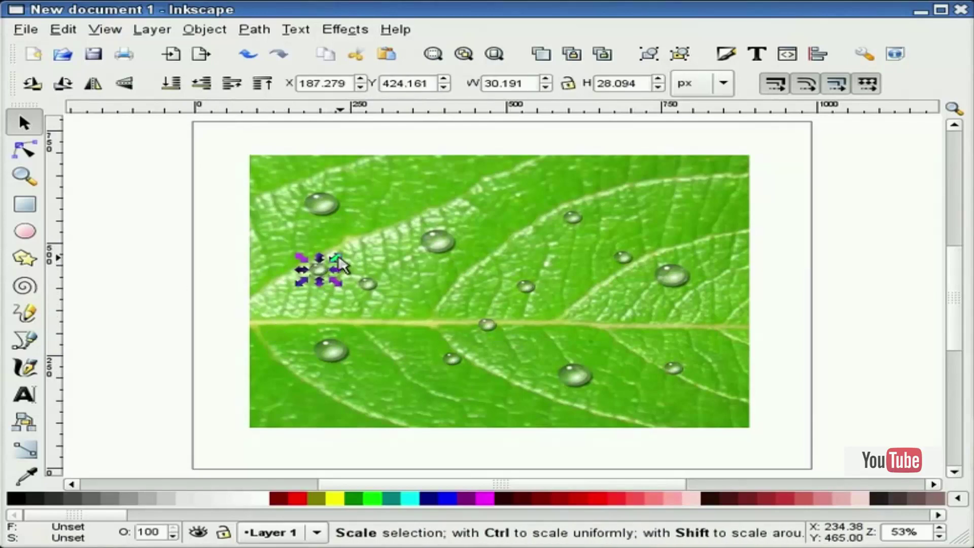
pyautogui.moveTo(341, 262); pyautogui.dragTo(430, 394)
pyautogui.press('Escape')
pyautogui.press('Escape')
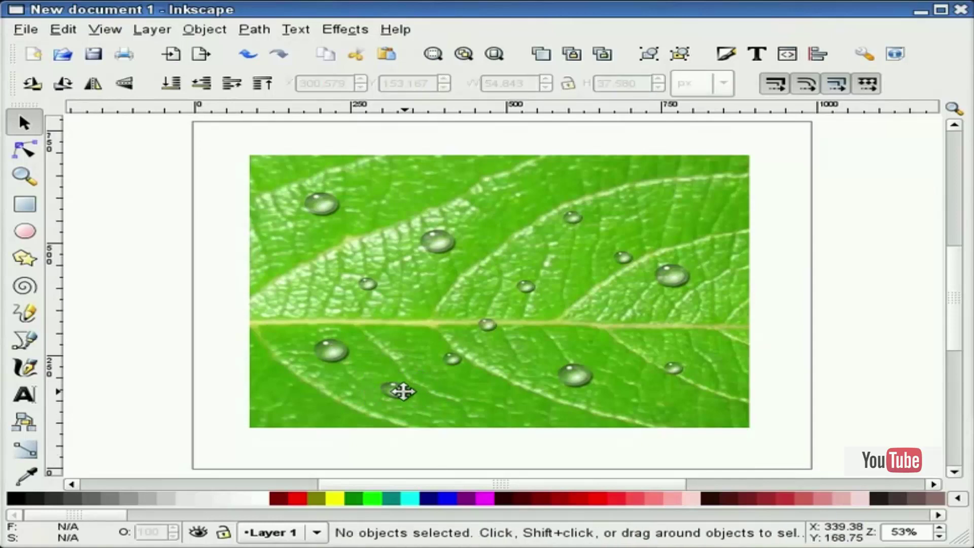
# Stamp flattened oval drop copies across the leaf and delete the stray drop left of the photo
pyautogui.click(401, 391)
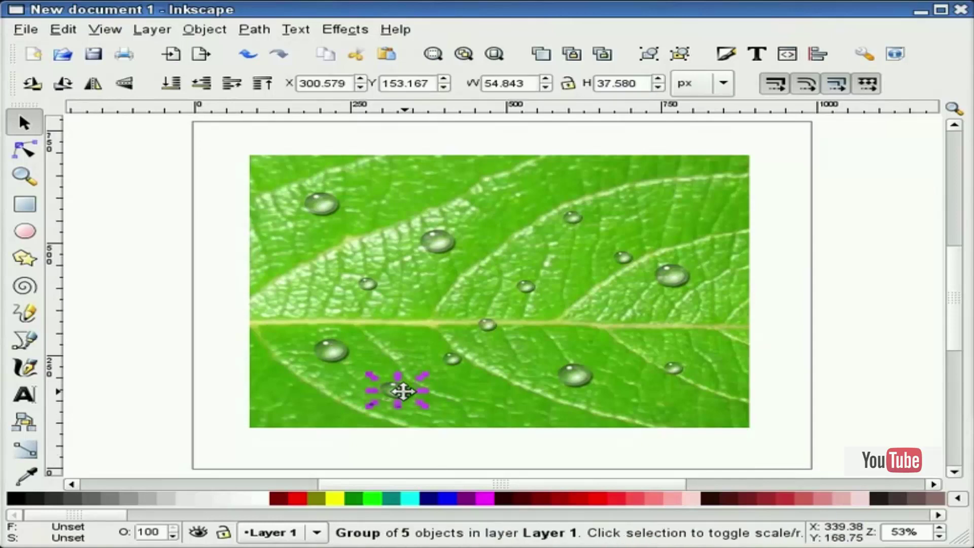
pyautogui.moveTo(401, 391); pyautogui.dragTo(206, 341)
pyautogui.press('space')
pyautogui.press('space')
pyautogui.press('space')
pyautogui.press('space')
pyautogui.press('space')
pyautogui.press('space')
pyautogui.press('Escape')
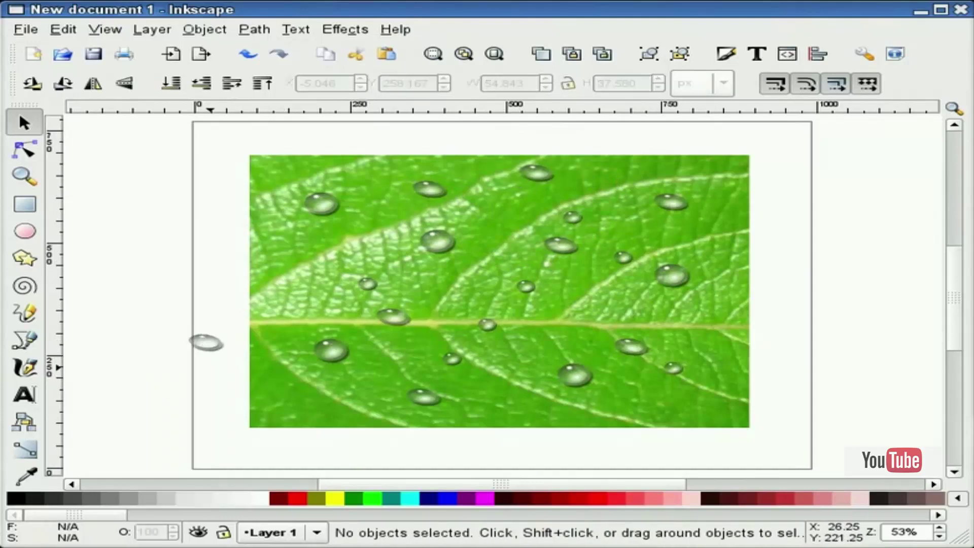
pyautogui.click(218, 340)
pyautogui.press('Delete')
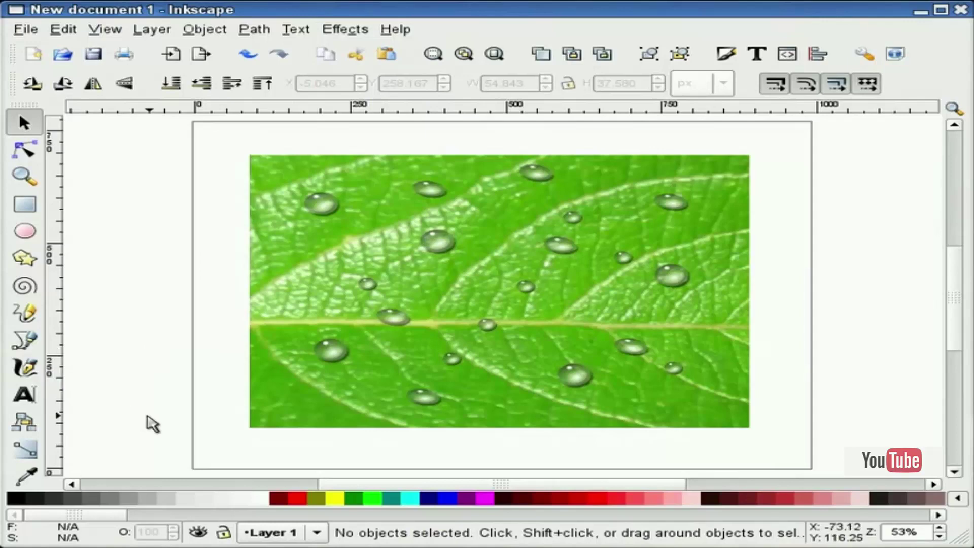
# Group the leaf photo with all its drops and move the group to the left
pyautogui.moveTo(216, 456); pyautogui.dragTo(765, 148)
pyautogui.click(649, 54)
pyautogui.press('Escape')
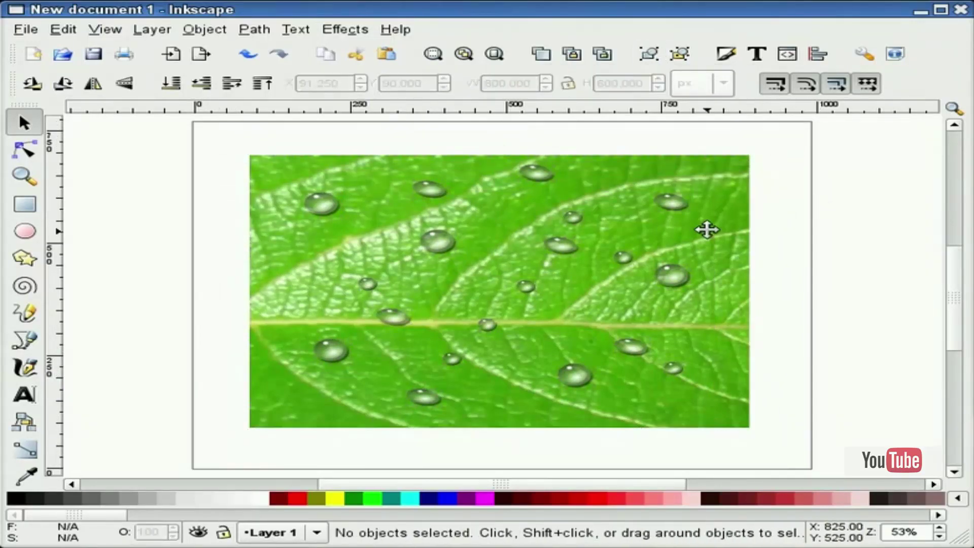
pyautogui.moveTo(660, 227); pyautogui.dragTo(494, 236)
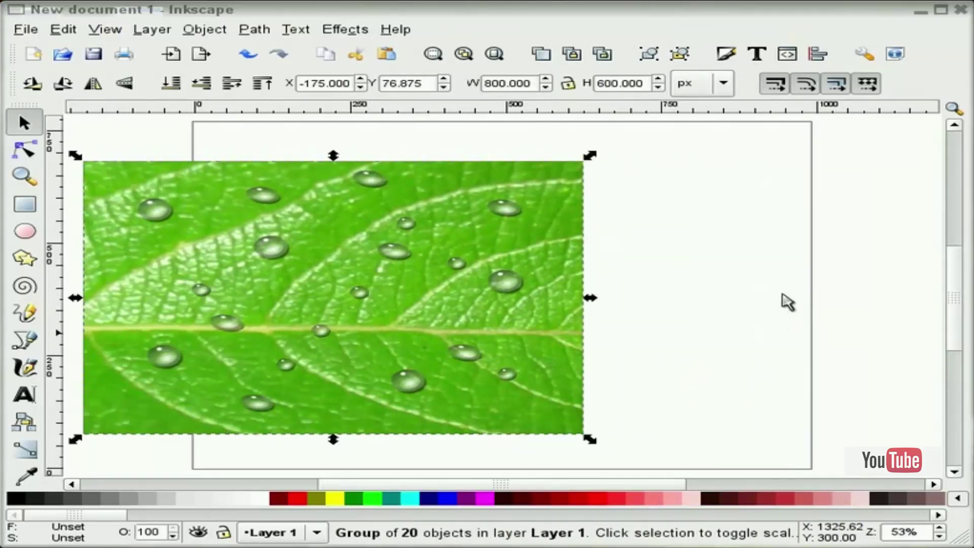
# Paste the leaf_02.jpg reference beside the group to compare, then delete it and recentre the group on the page
pyautogui.hotkey('ctrl', 'v')
pyautogui.moveTo(718, 281); pyautogui.dragTo(769, 284)
pyautogui.click(728, 149)
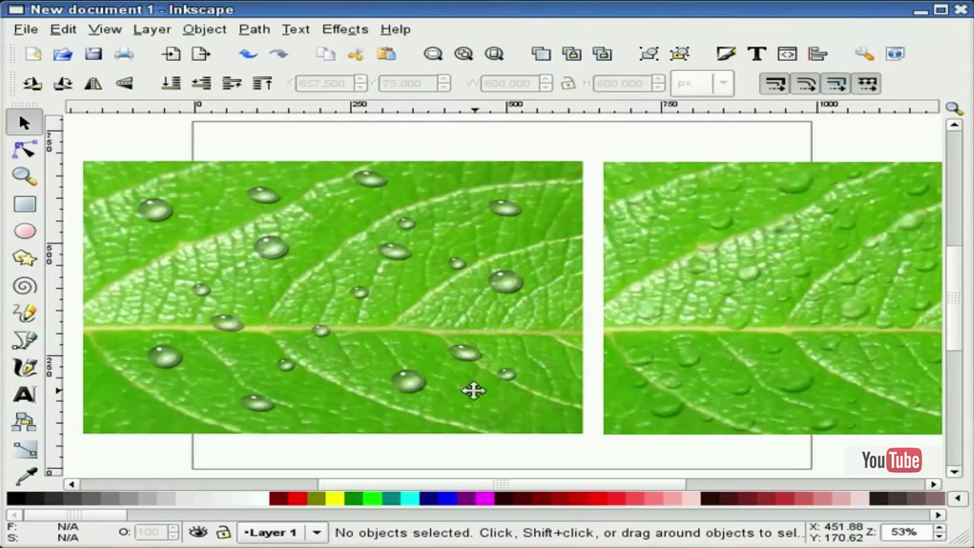
pyautogui.click(581, 350)
pyautogui.click(690, 326)
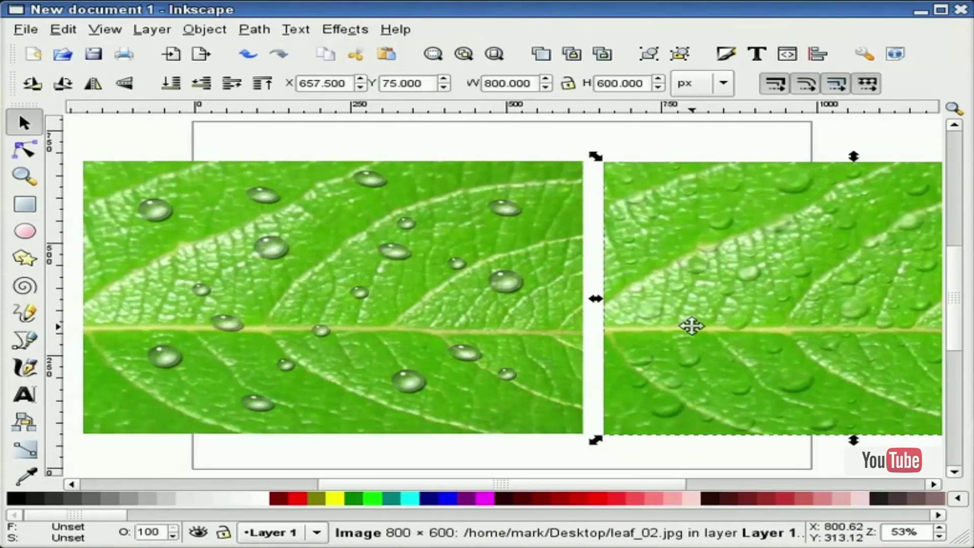
pyautogui.press('Delete')
pyautogui.moveTo(396, 293); pyautogui.dragTo(562, 296)
pyautogui.click(832, 340)
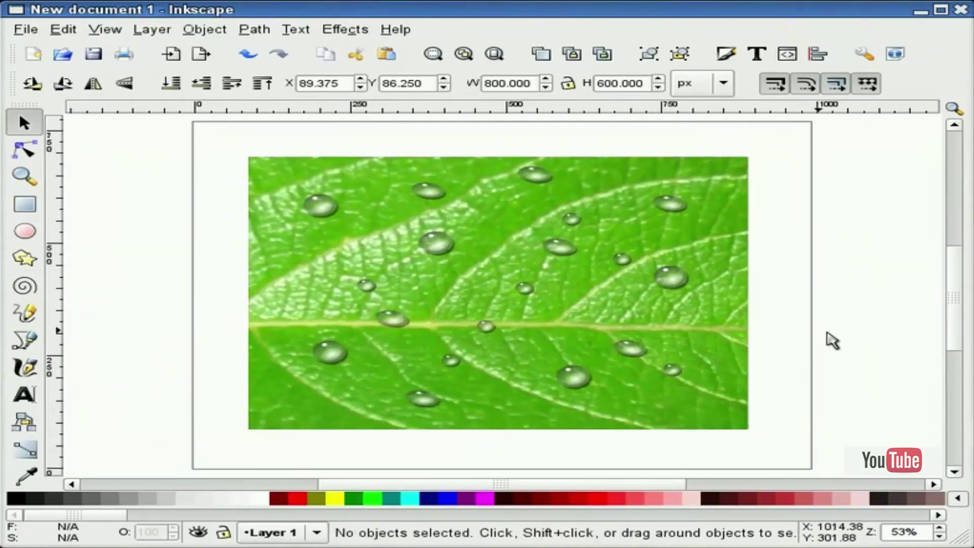